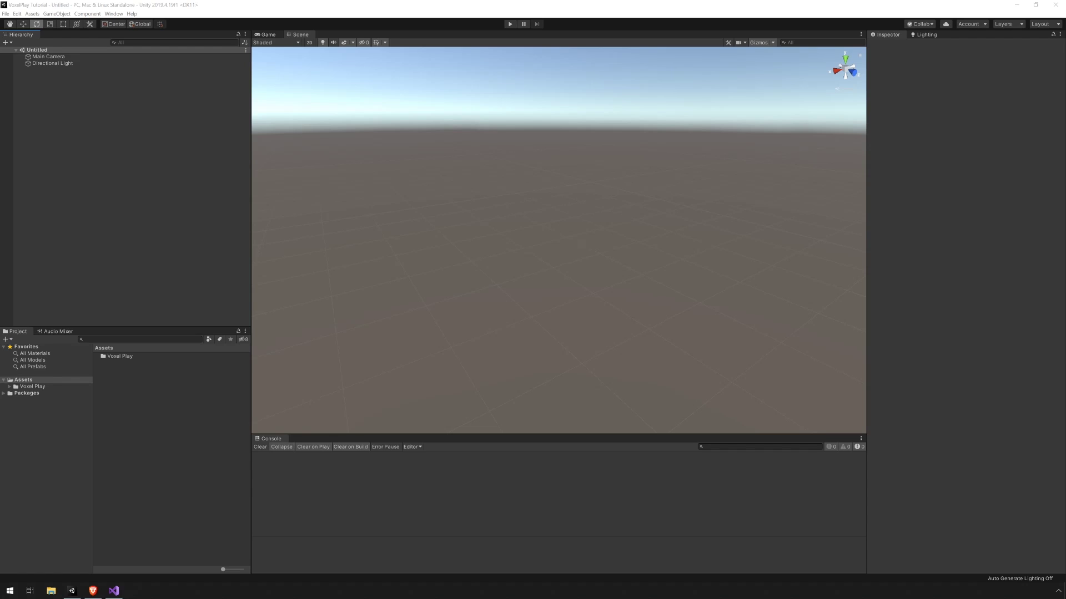
- Add a Voxel Play Environment object to the scene
left_click(57, 14)
mouse_move(94, 140)
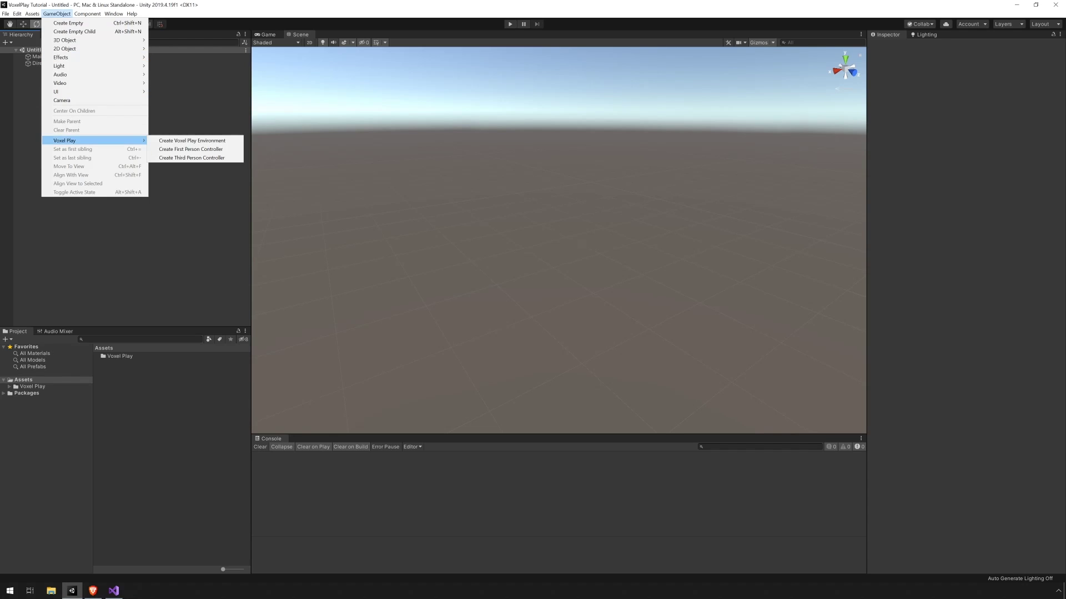
left_click(192, 140)
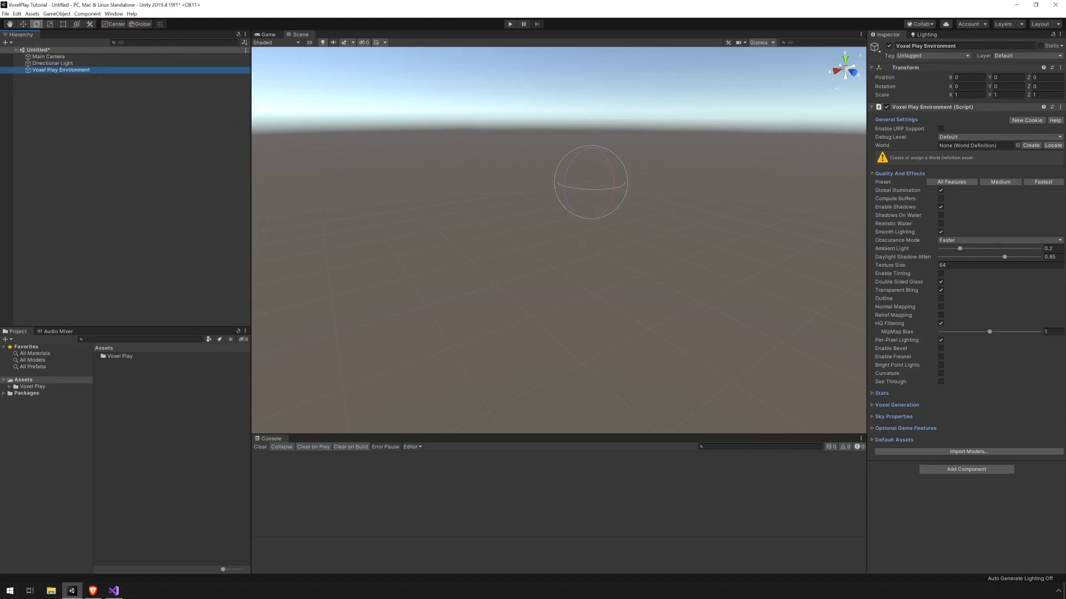
left_click(933, 107)
left_click(933, 107)
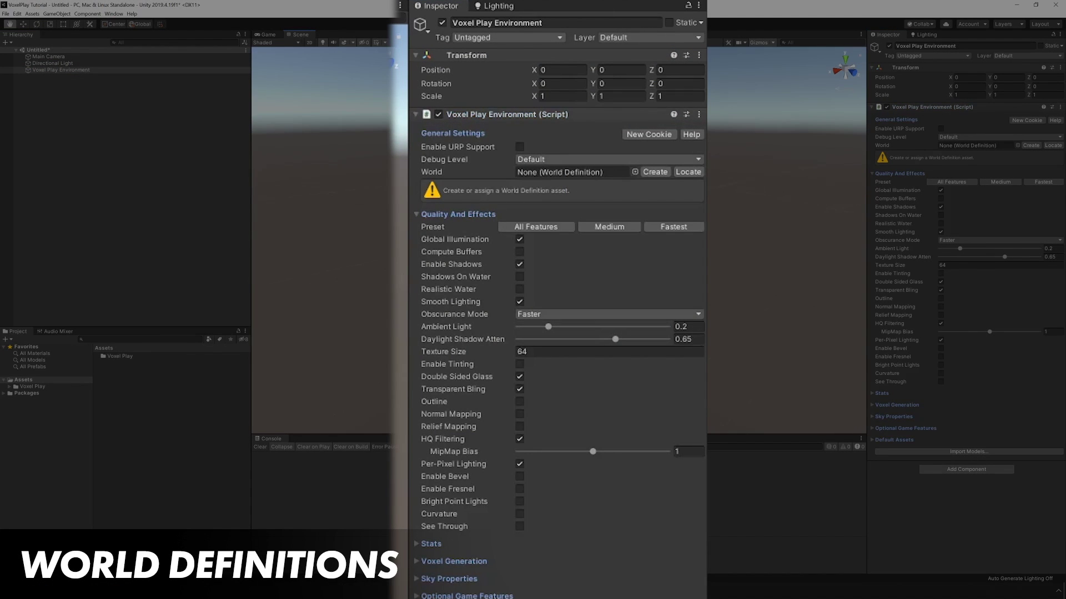
key("e")
left_click(900, 129)
left_click(884, 146)
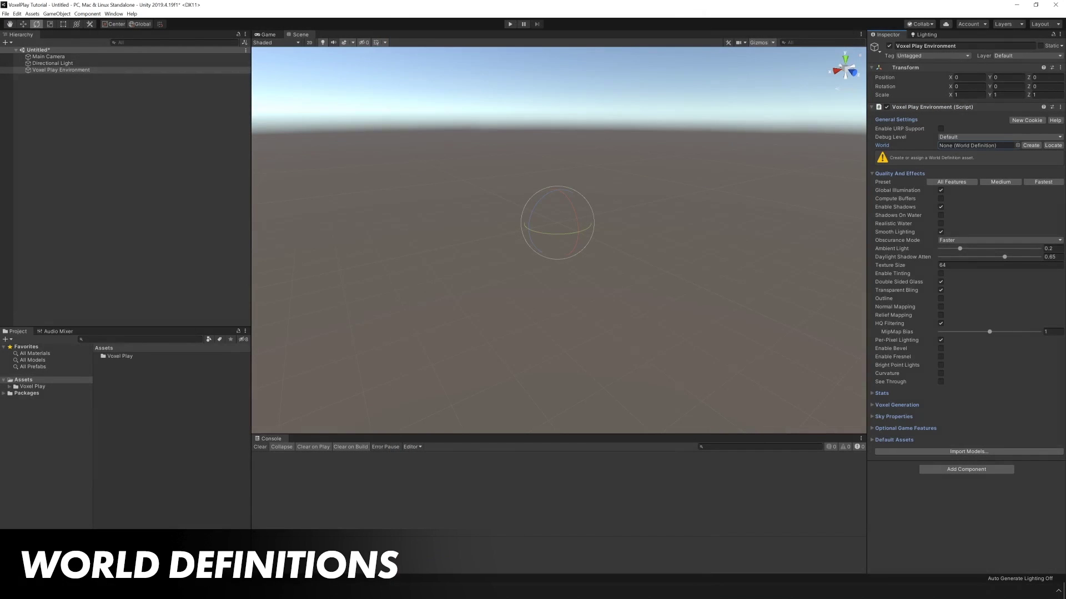
- Open the Earth world folder under Voxel Play/Resources/Worlds in the project assets
left_click(33, 387)
double_click(119, 376)
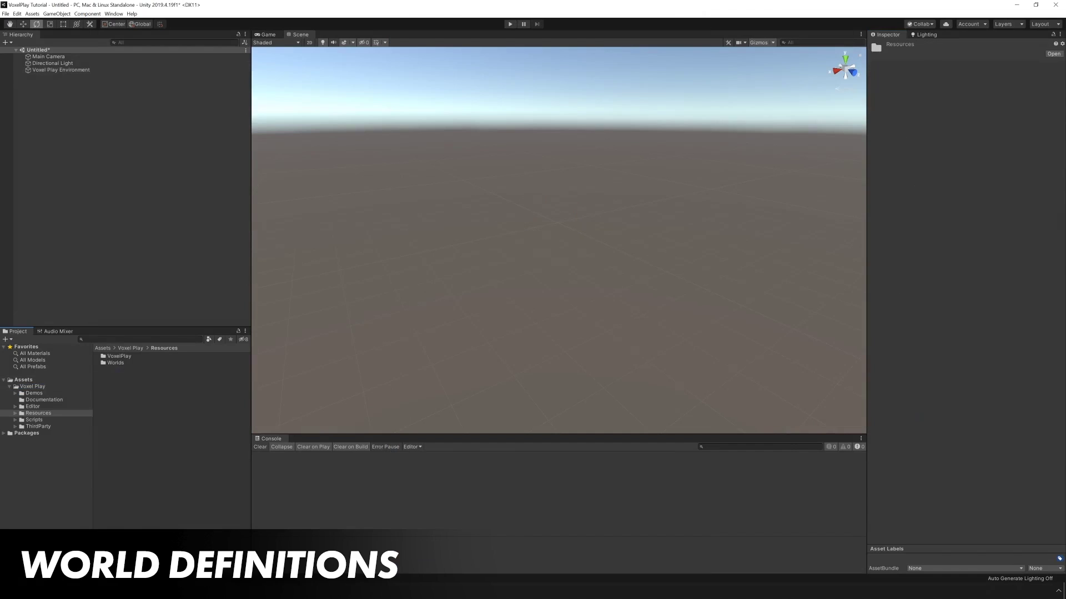
double_click(116, 363)
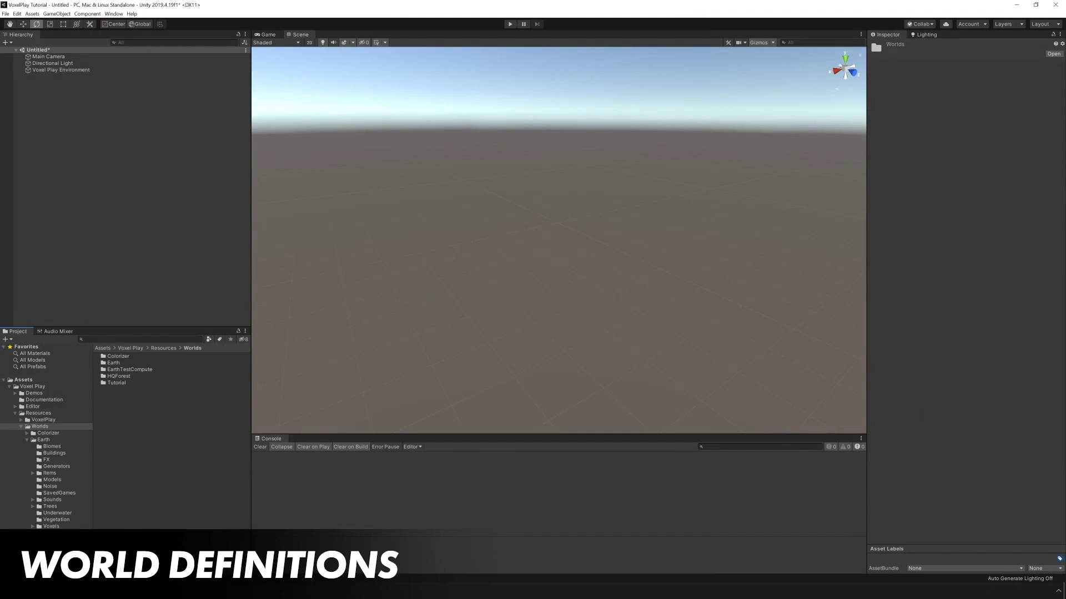
double_click(113, 363)
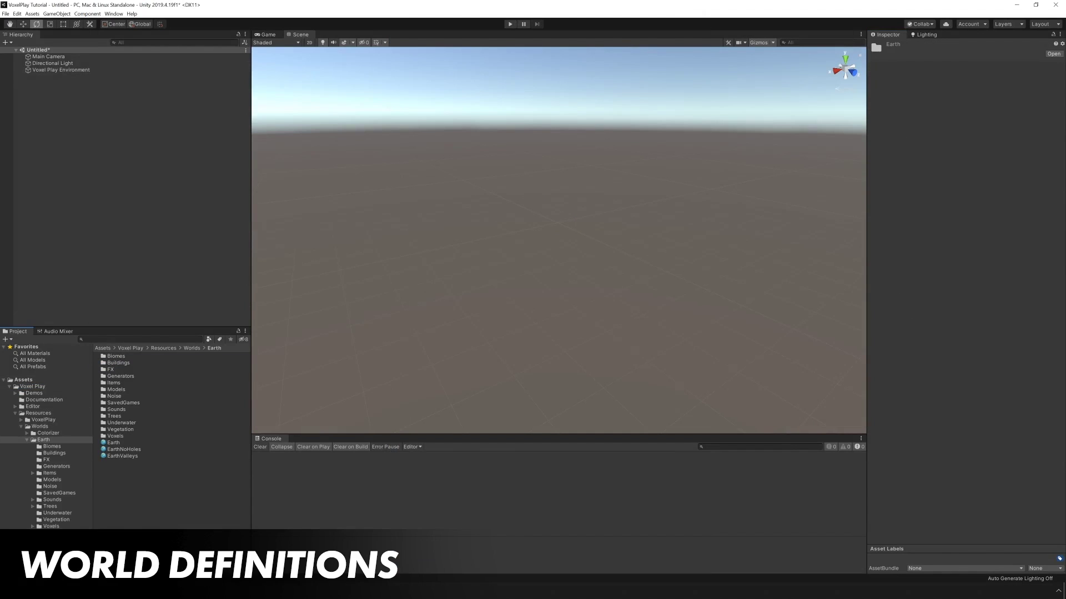
- Duplicate the Earth world definition and name the copy NewEarth
left_click(113, 443)
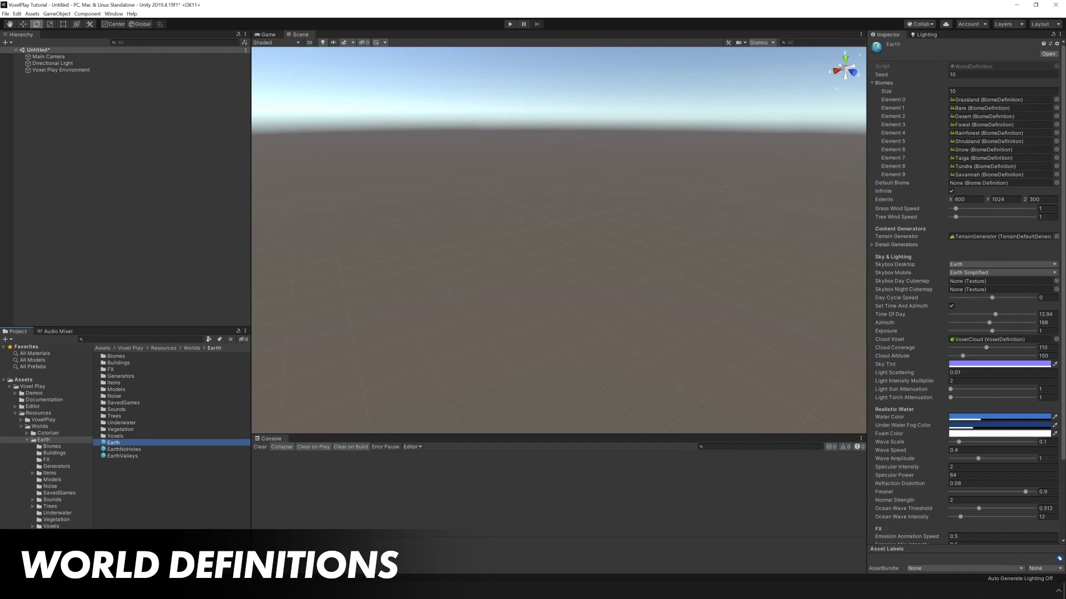
key("ctrl+d")
key("F2")
type("NewEarth")
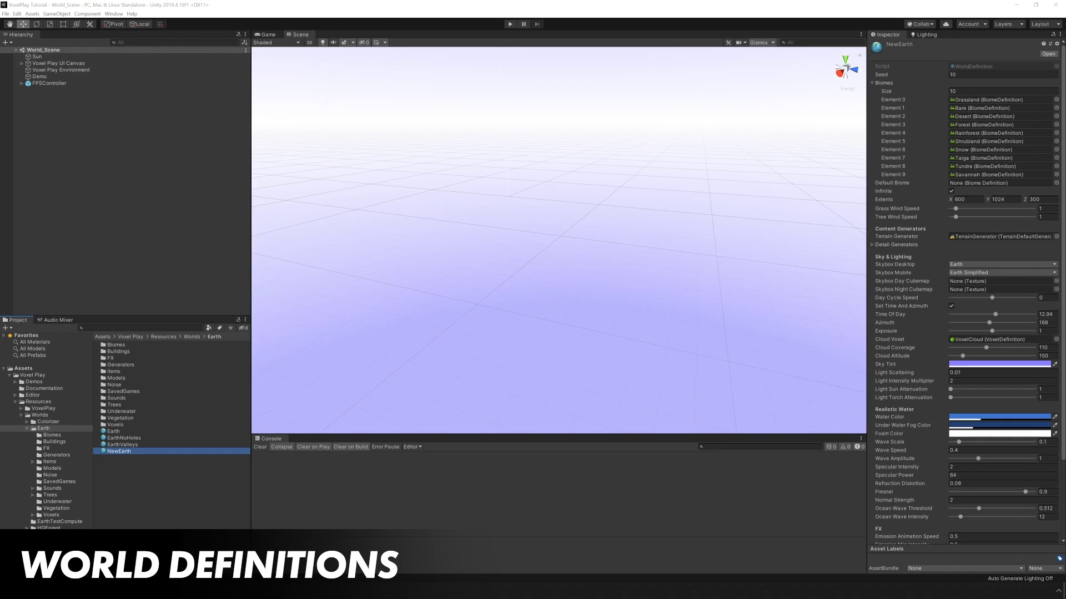
left_click(32, 14)
mouse_move(67, 23)
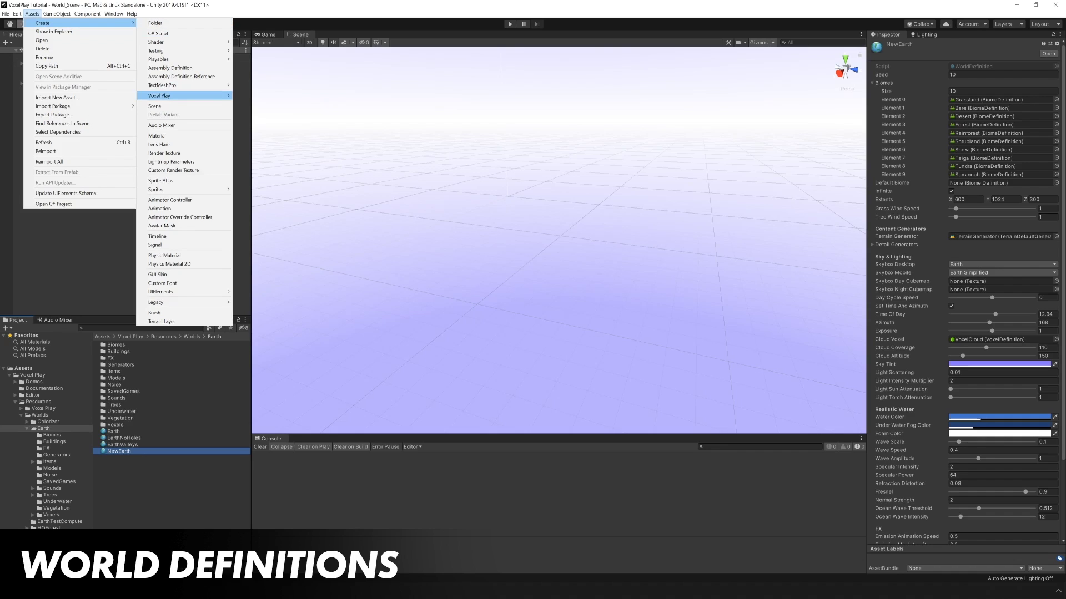
mouse_move(167, 95)
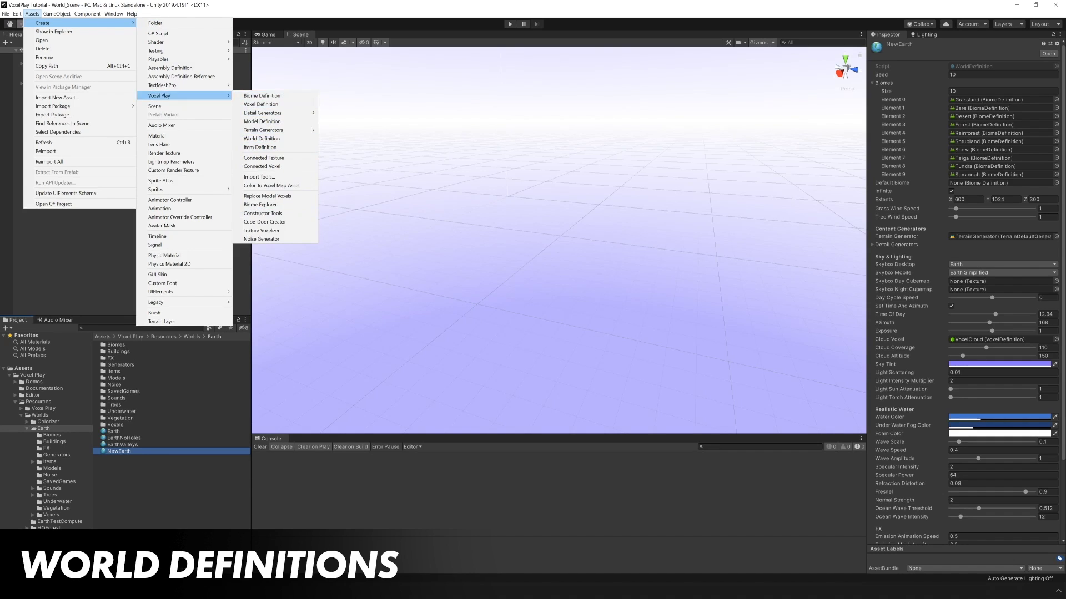
key("Escape")
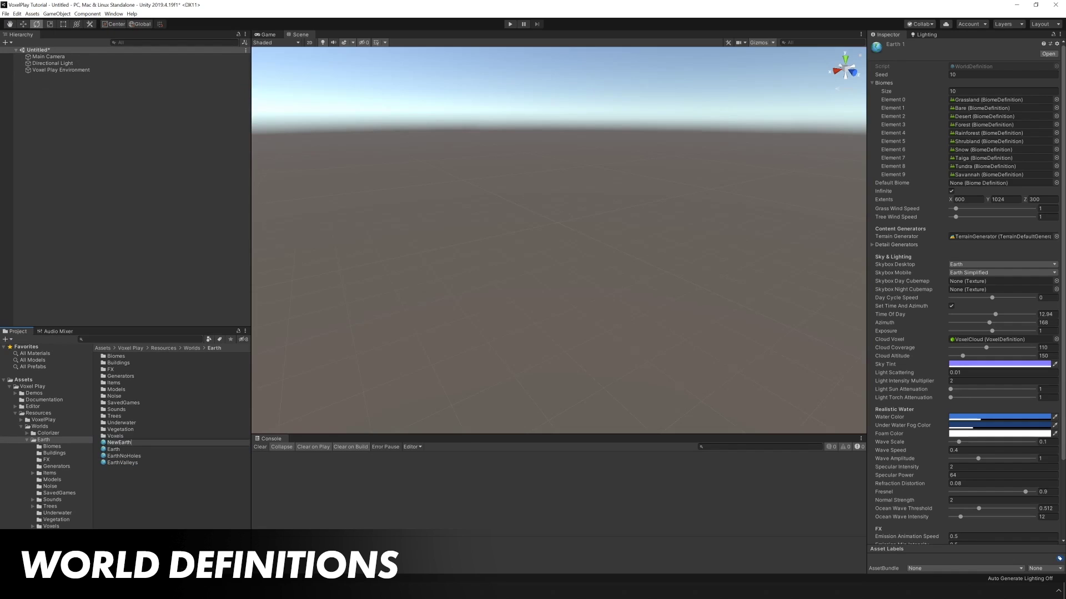
- Assign the NewEarth world definition as the World of the Voxel Play Environment object
key("Return")
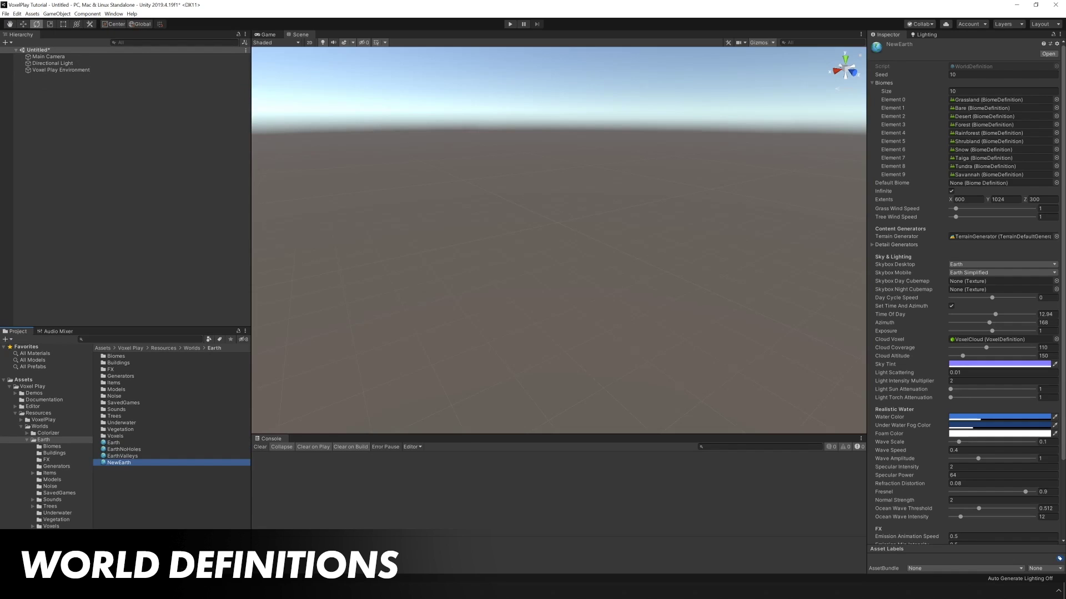
left_click(61, 70)
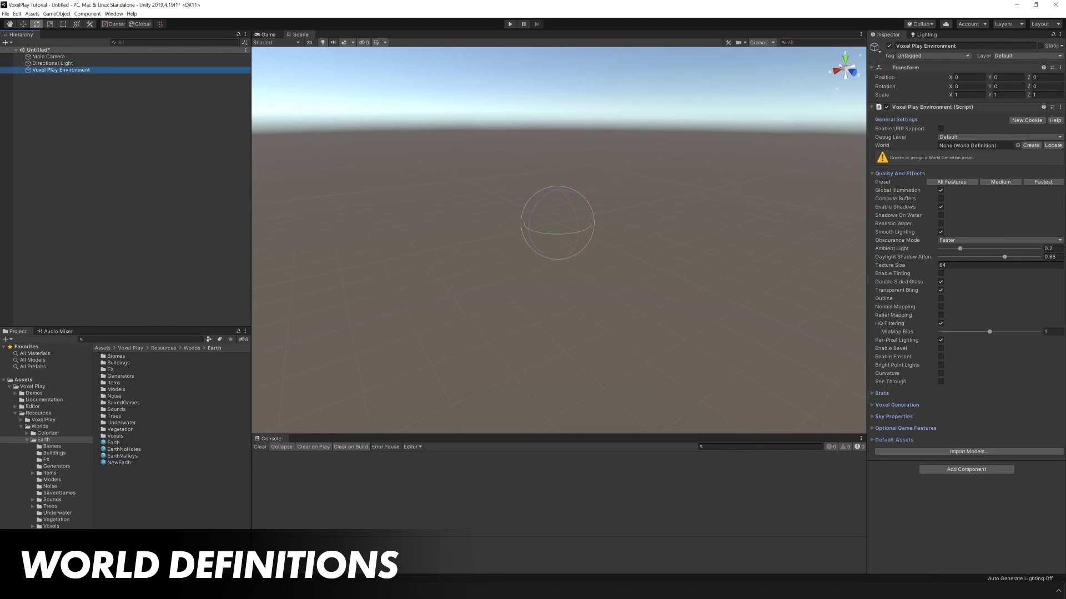
left_click_drag(118, 463, 975, 146)
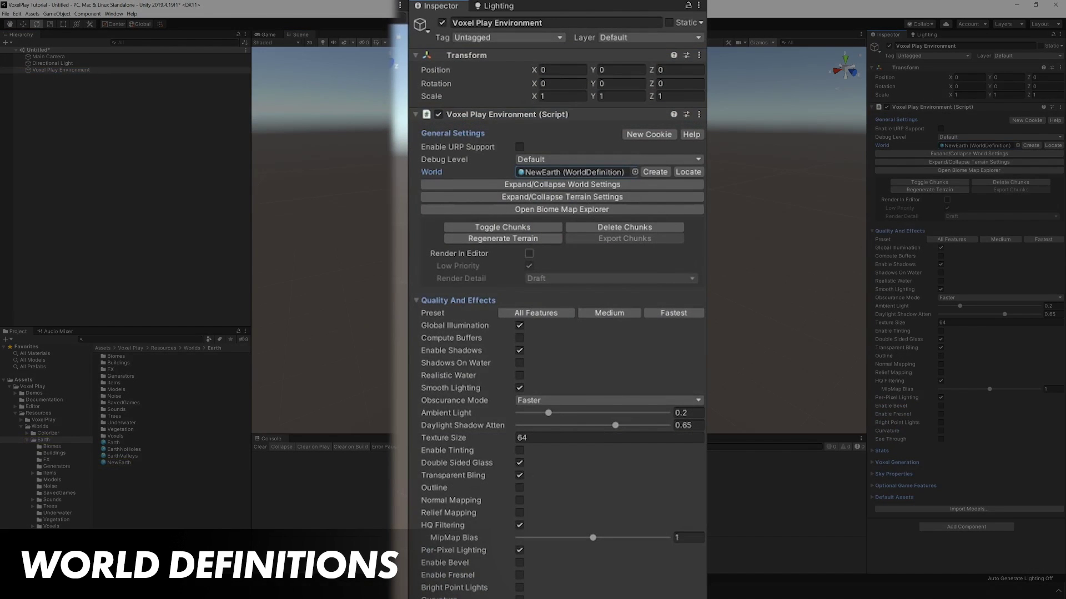
- Enable Render In Editor and turn off Low Priority for the Voxel Play Environment to preview the terrain in the scene
left_click(947, 200)
key("space")
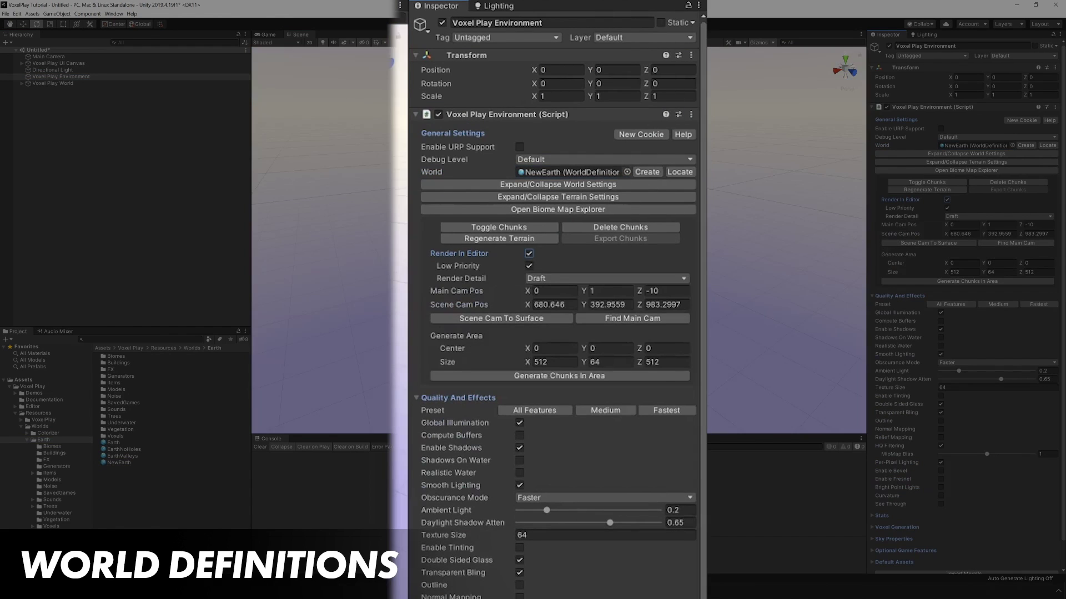
middle_click_drag(555, 233, 635, 261)
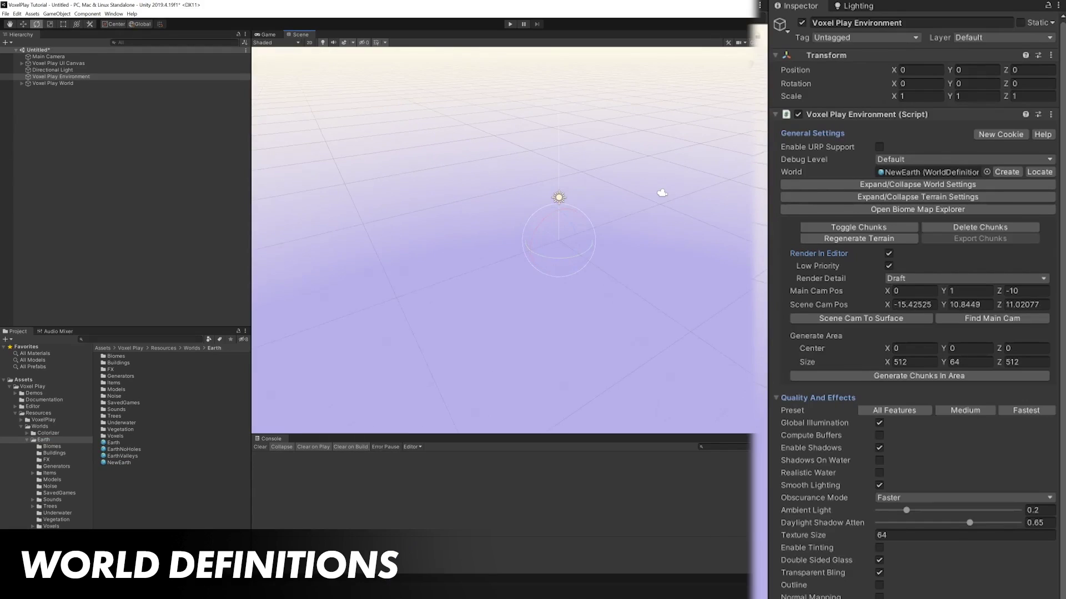
left_click(889, 266)
left_click_drag(648, 364, 599, 329, "alt")
middle_click_drag(599, 329, 602, 578)
left_click_drag(602, 285, 475, 291, "alt")
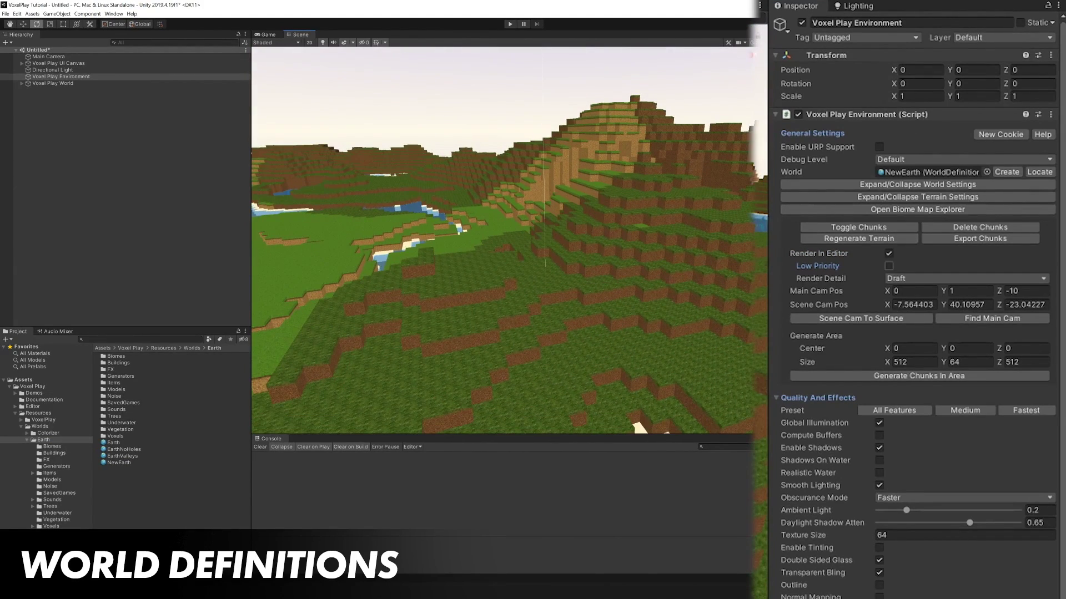
- Preview the terrain with Render Detail set to Standard and set it back to Draft
left_click(965, 278)
left_click(905, 301)
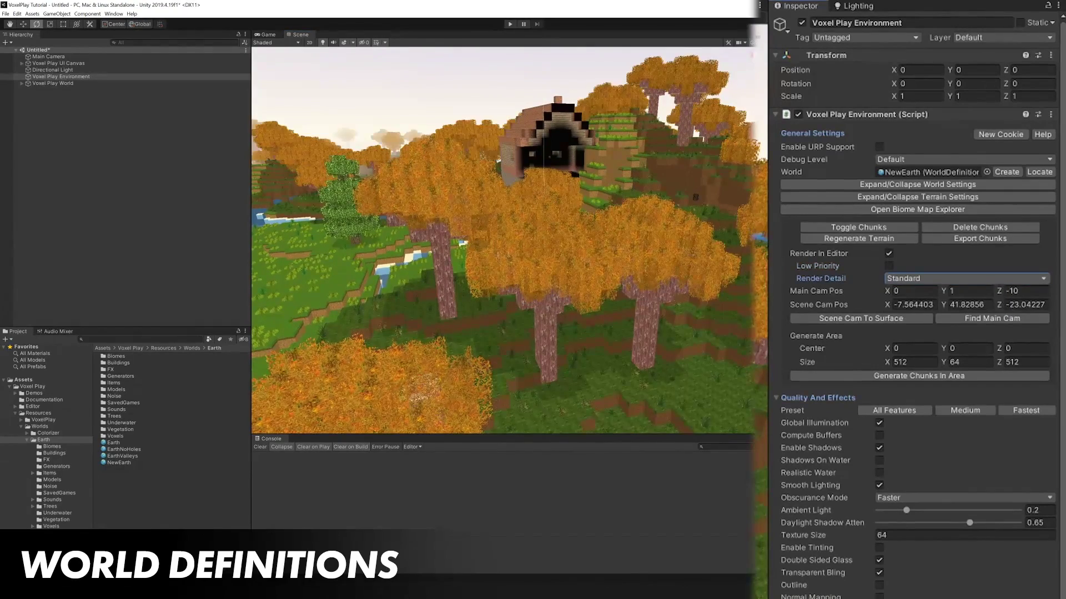
right_click_drag(499, 239, 483, 239)
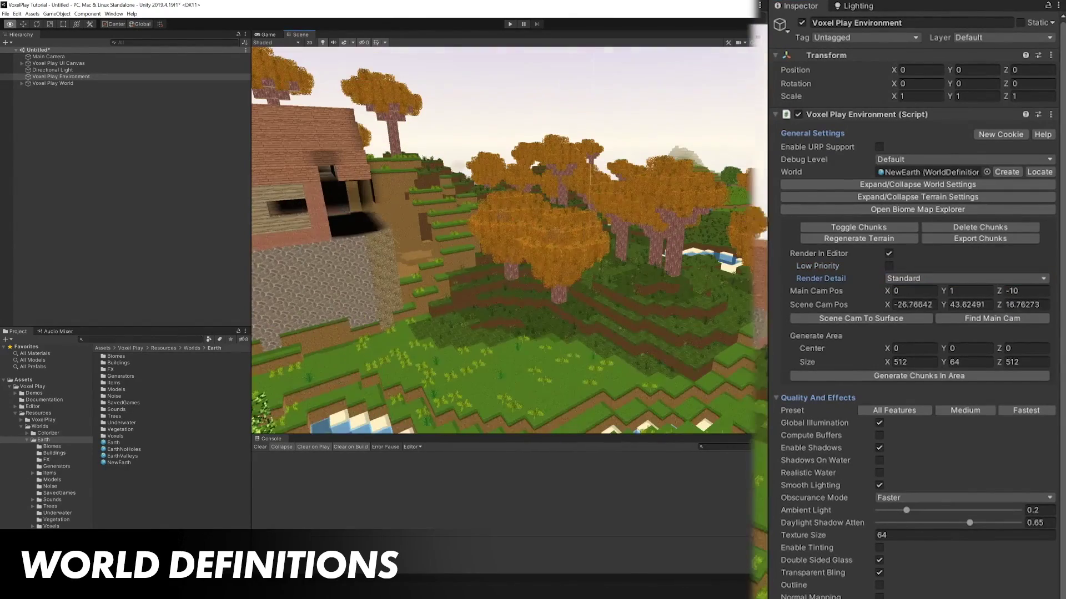
left_click(968, 278)
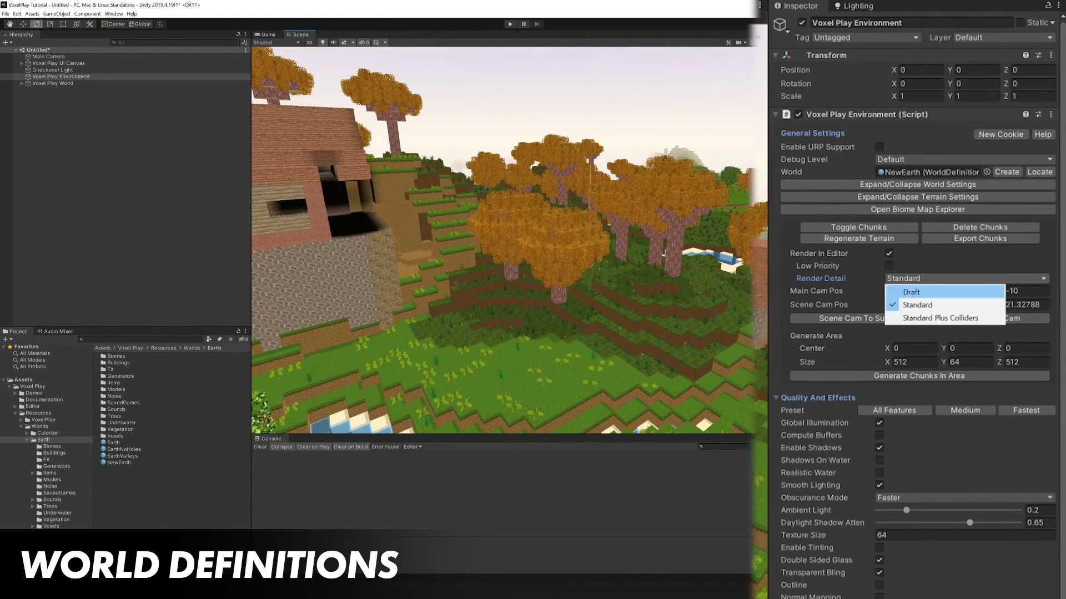
left_click(911, 292)
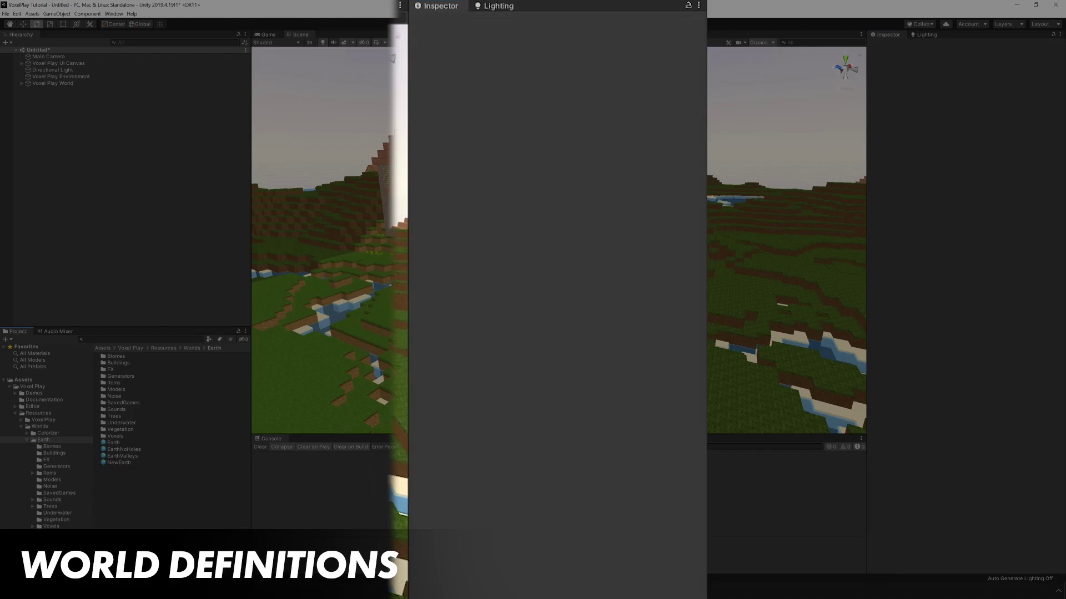
- Open the NewEarth world definition and examine its list of biomes
left_click(119, 462)
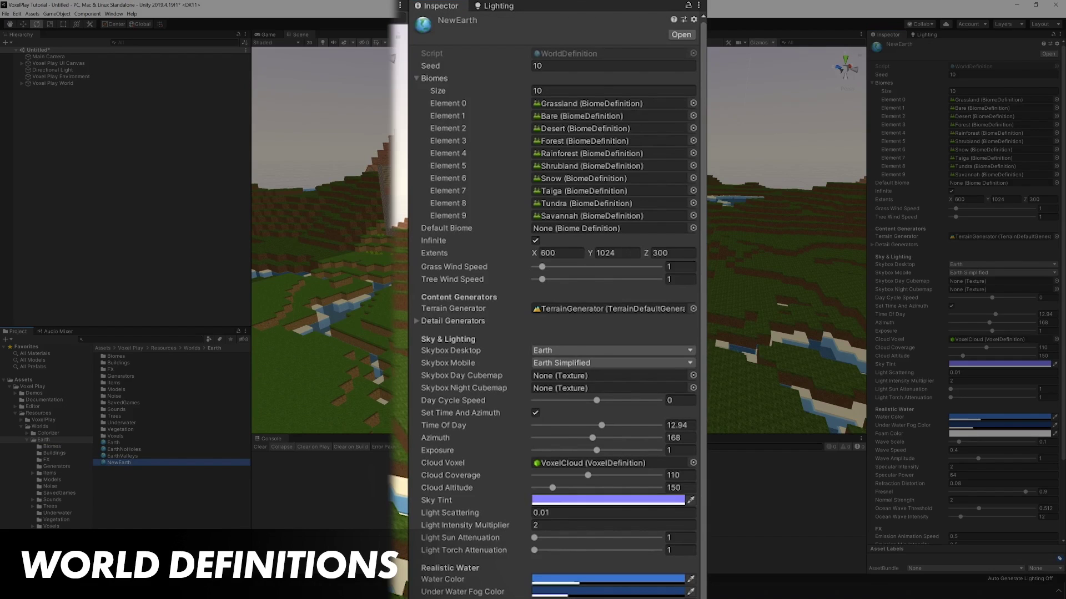
left_click(872, 83)
left_click(871, 83)
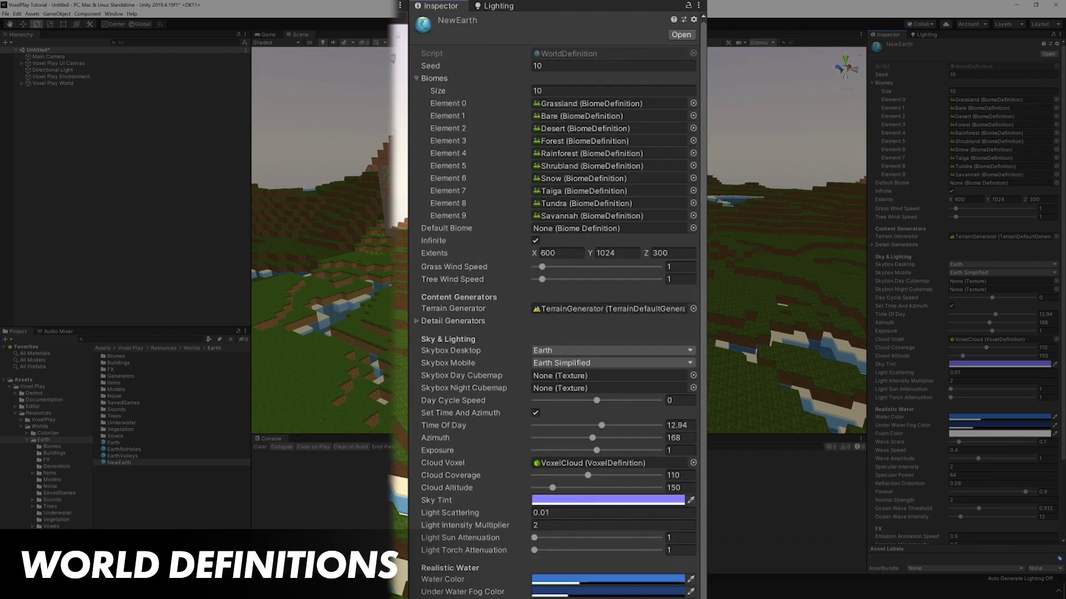
- Open the Grassland biome definition from NewEarth and examine its zones, terrain voxels and tree settings
left_click(993, 99)
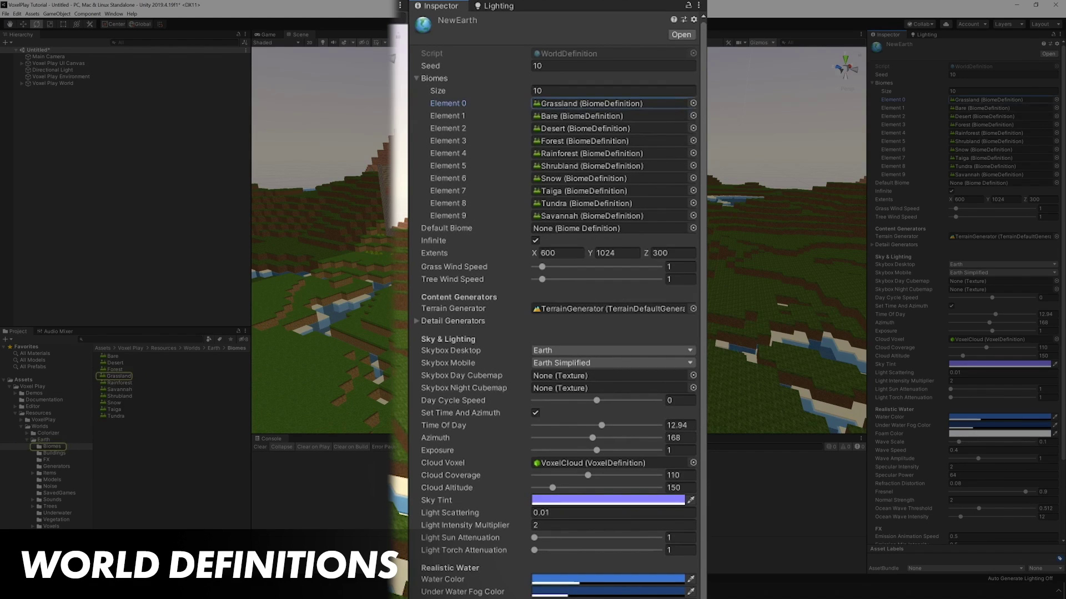
left_click(119, 377)
left_click(872, 86)
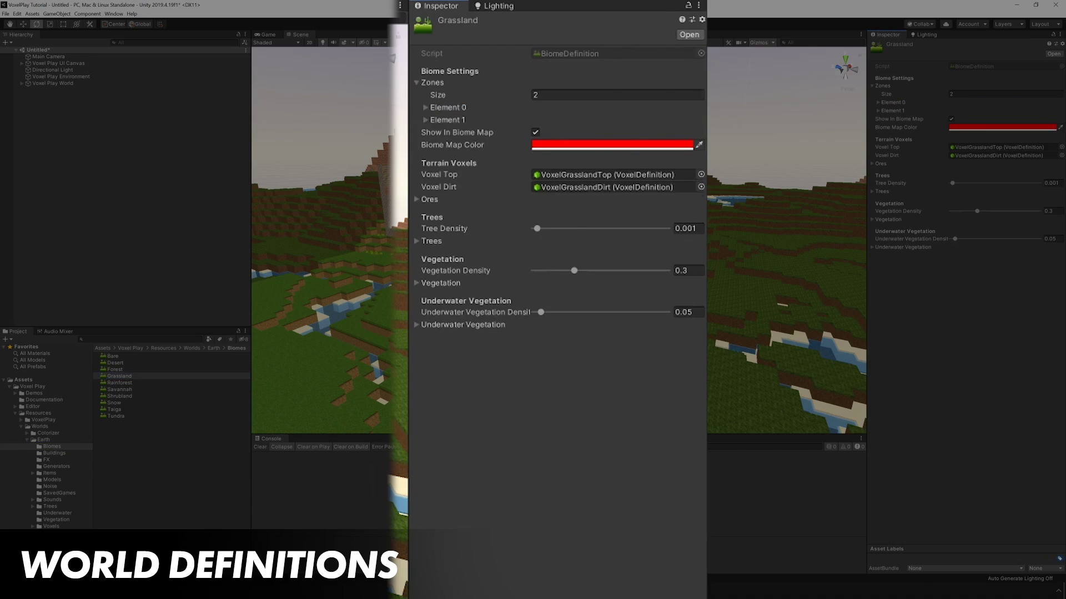
left_click(872, 86)
left_click(878, 103)
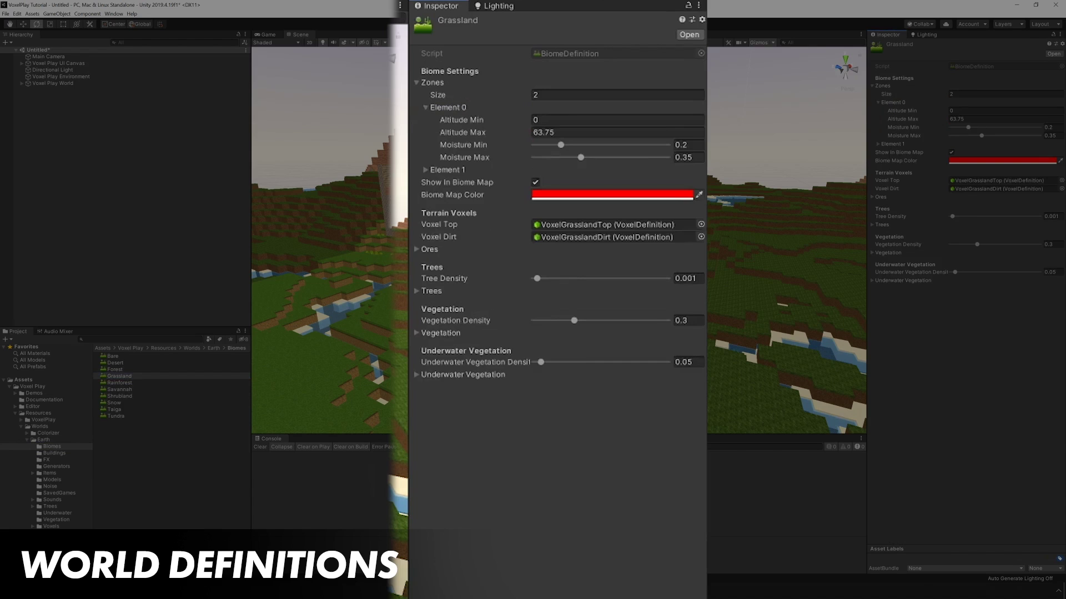
left_click(878, 103)
left_click(996, 147)
left_click(996, 156)
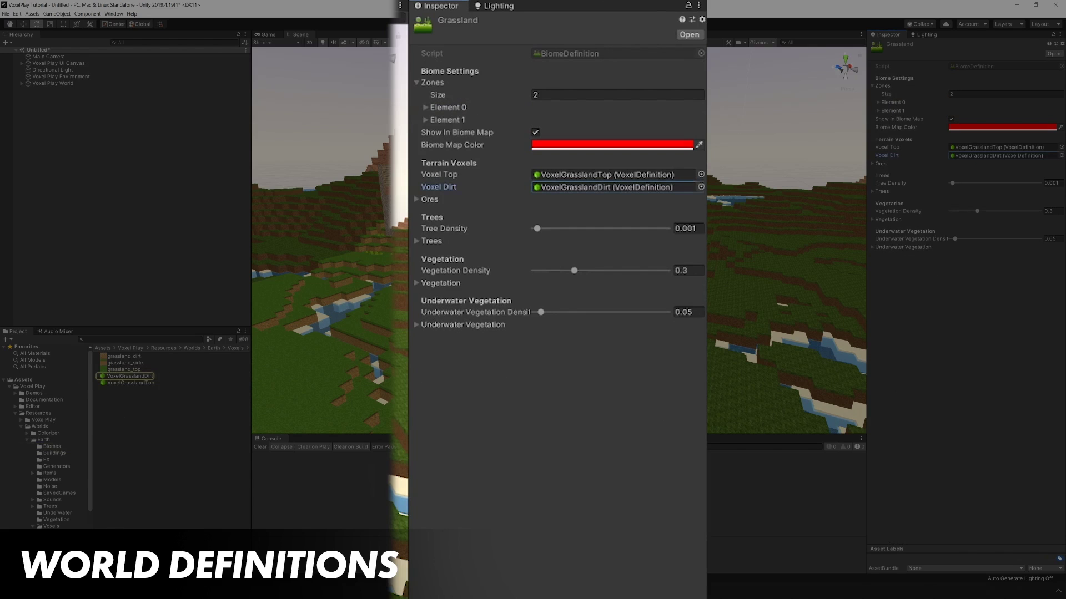
left_click(872, 192)
left_click(872, 192)
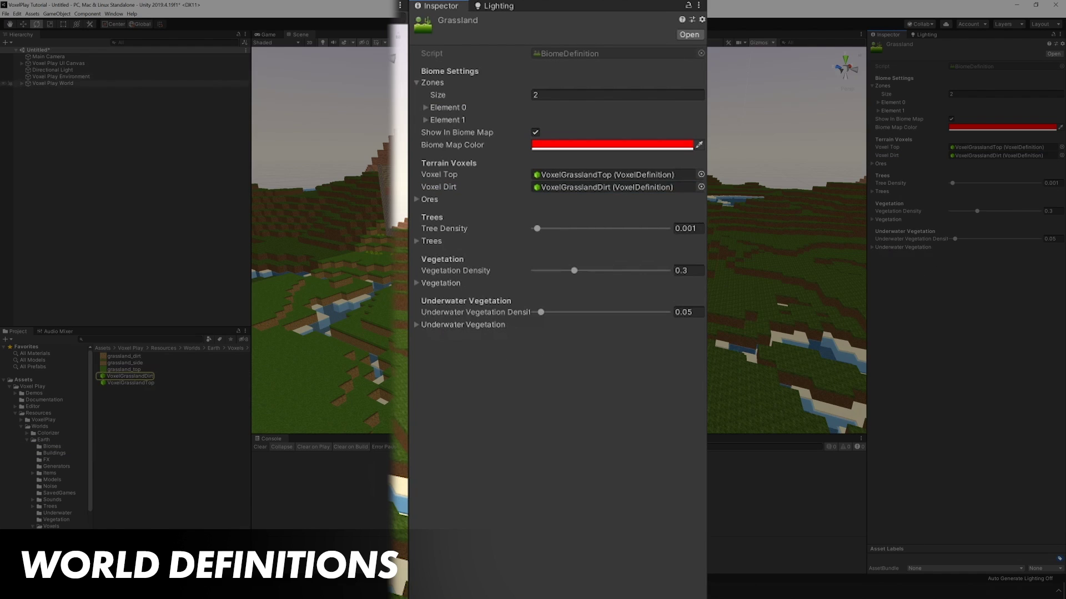
- Locate the world definition assigned to the Voxel Play Environment and reopen NewEarth
left_click(7, 77)
left_click(974, 146)
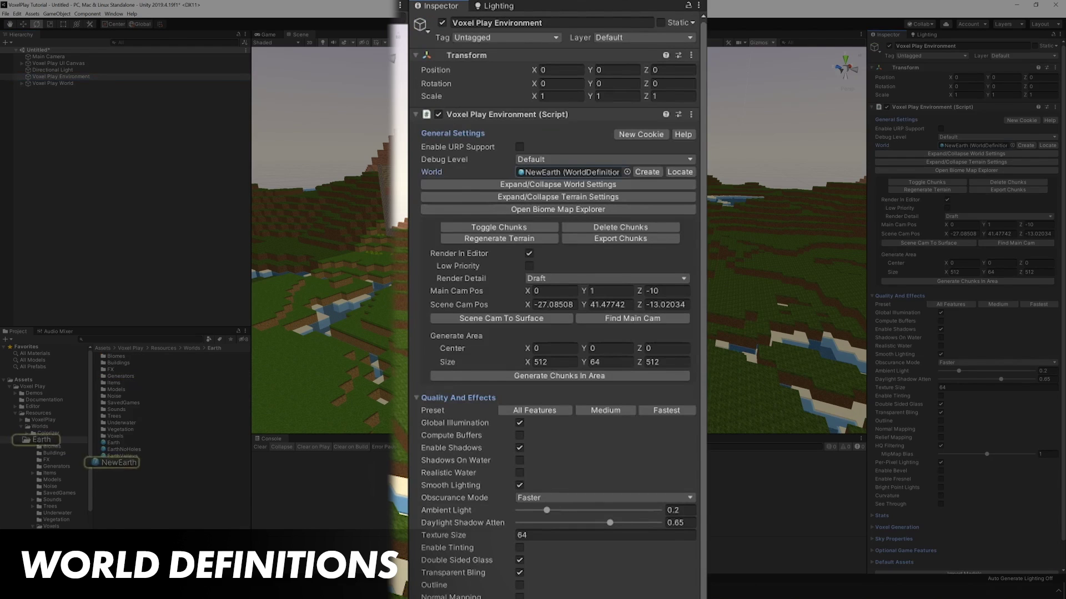
left_click(119, 463)
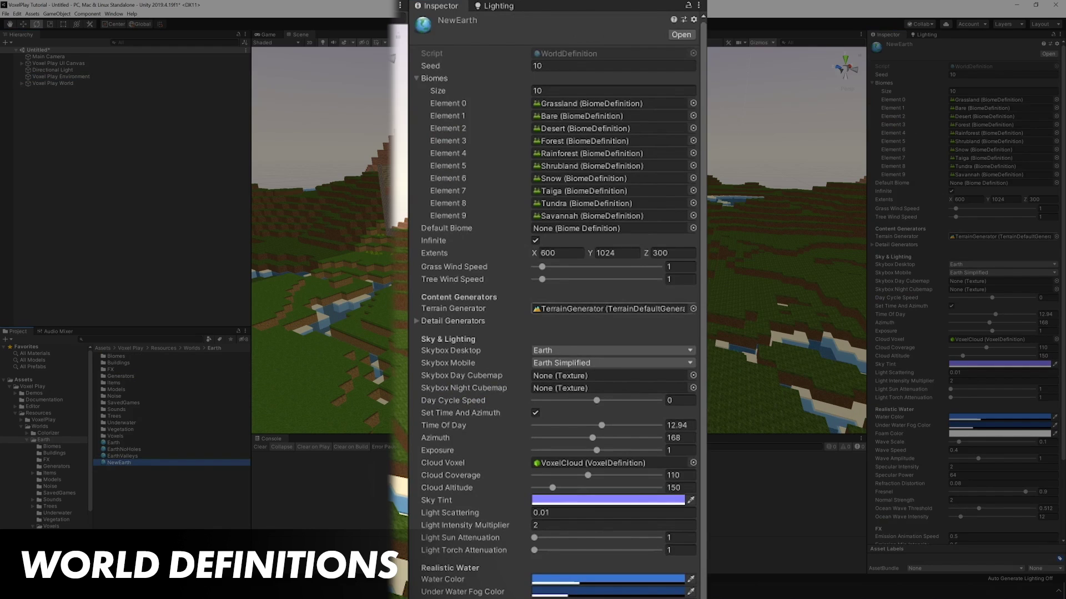
- Open the TerrainGenerator asset assigned to NewEarth and examine its terrain parameters and steps alongside the generated terrain
left_click(1000, 237)
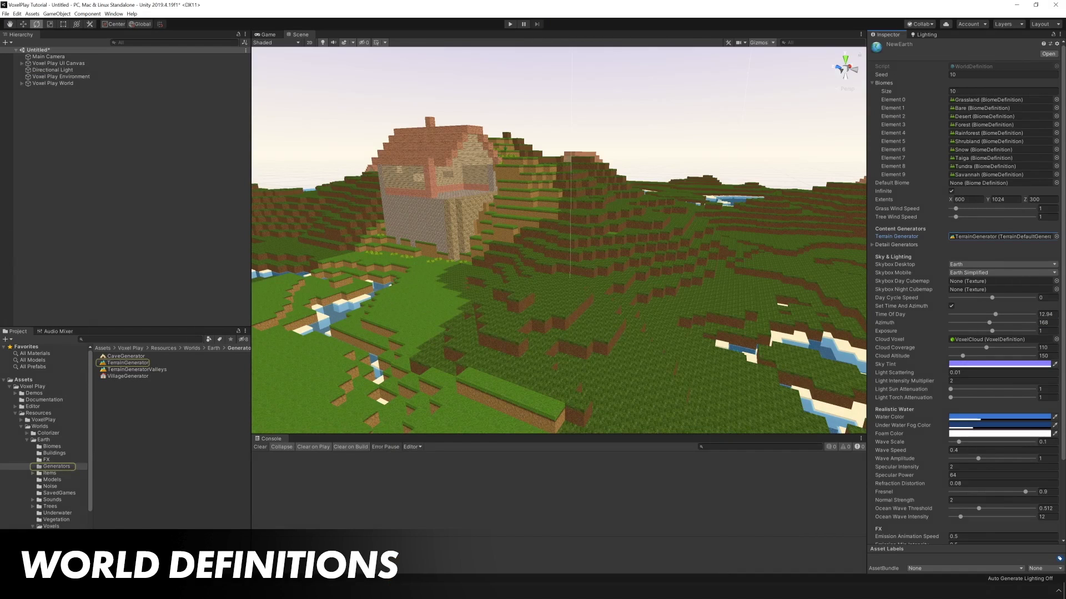
left_click(128, 363)
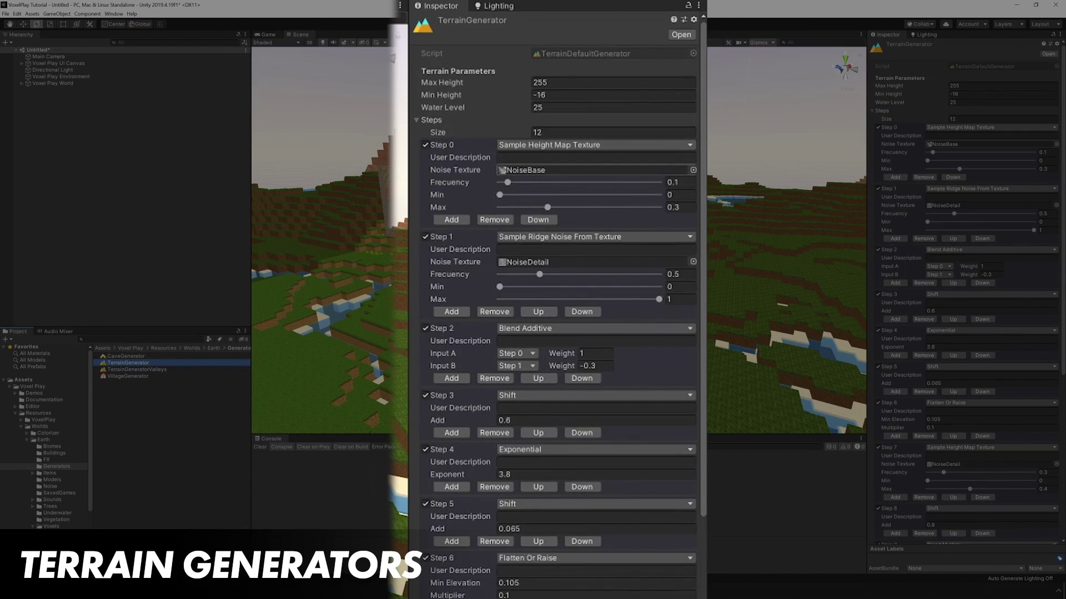
scroll(558, 240, "up", 8)
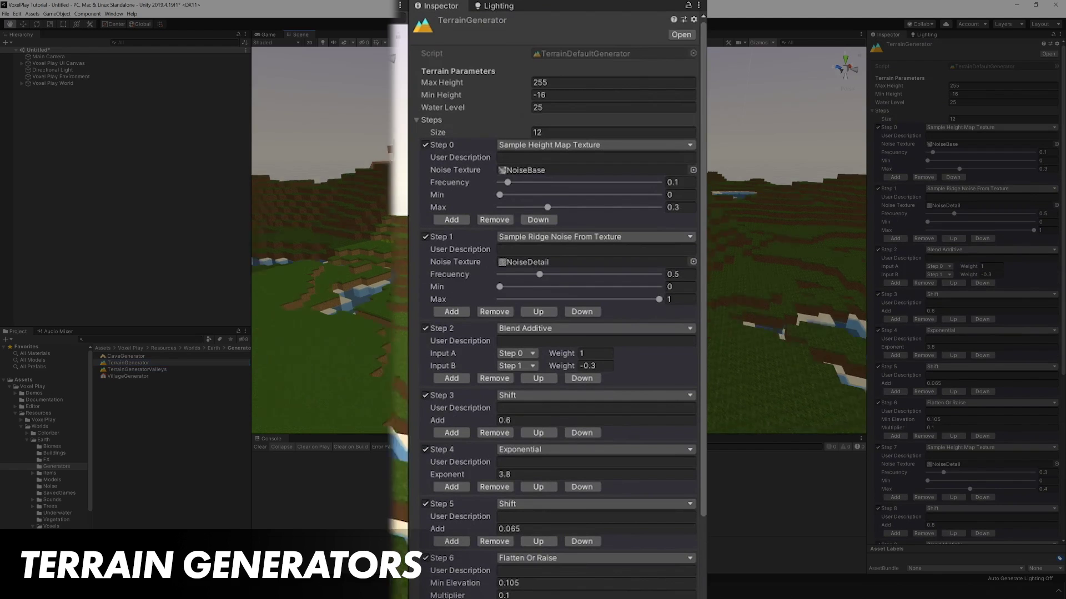
mouse_move(558, 240)
middle_mouse_down()
mouse_move(571, 232)
mouse_move(561, 242)
middle_mouse_up()
scroll(558, 239, "down", 8)
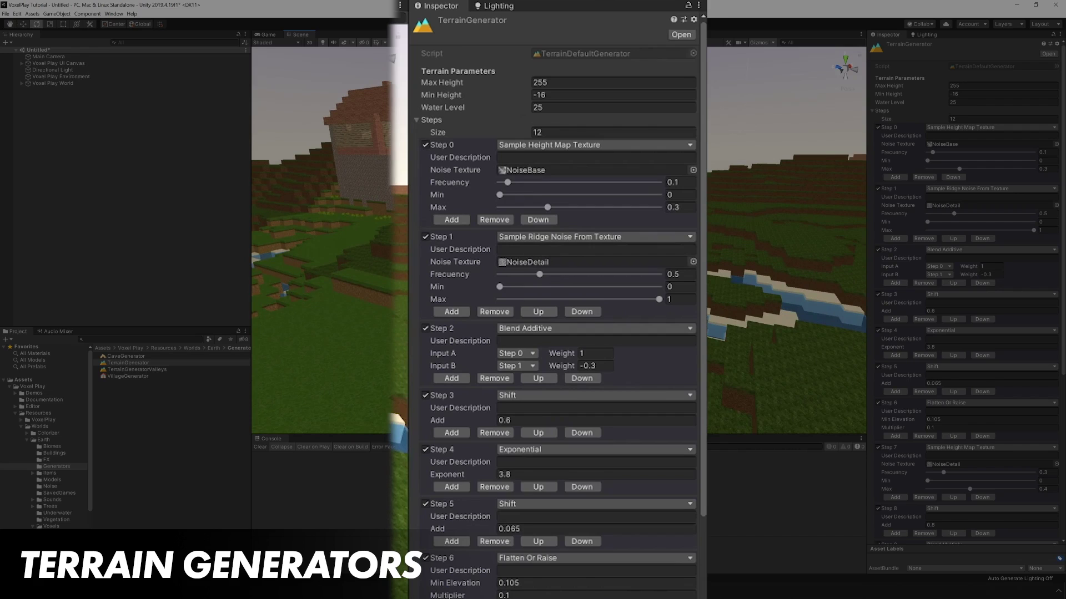
- Toggle Step 0 off and on, and move the Sample Ridge Noise From Texture step down one place and back
left_click(991, 128)
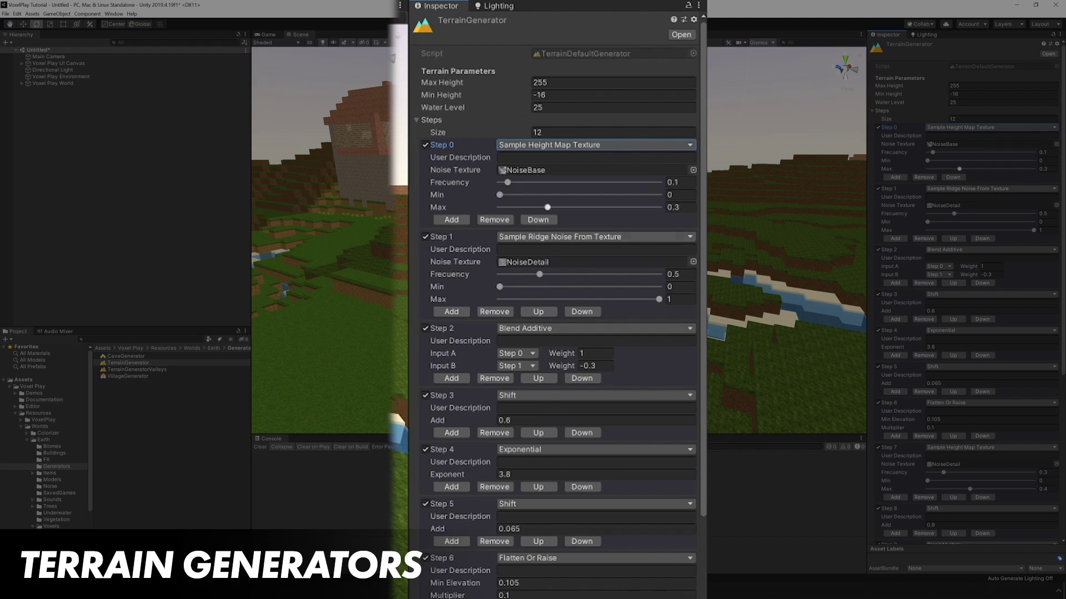
left_click(878, 127)
left_click(878, 128)
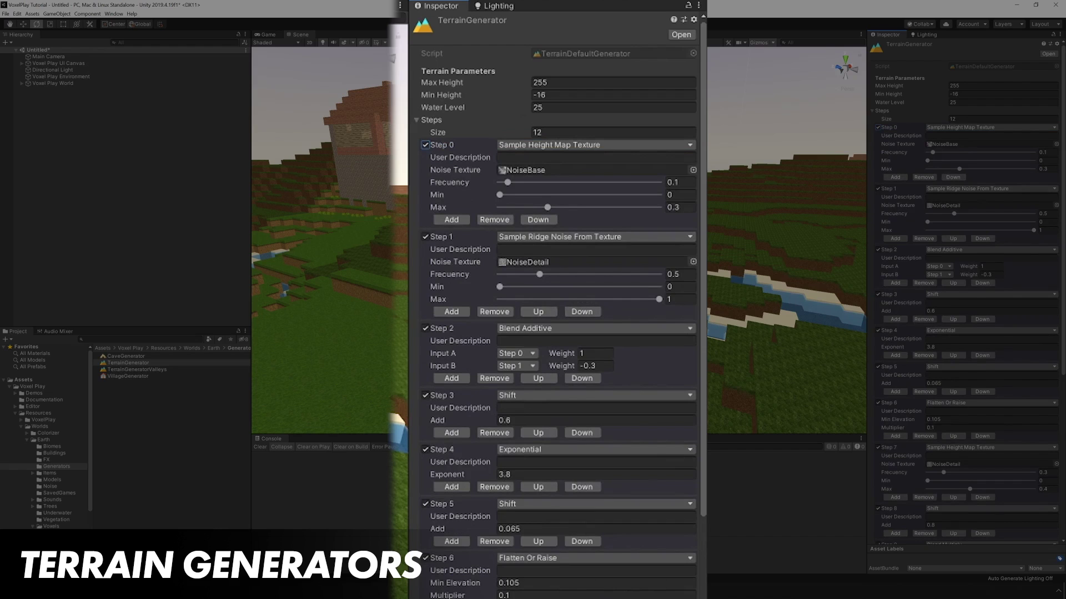
left_click(982, 239)
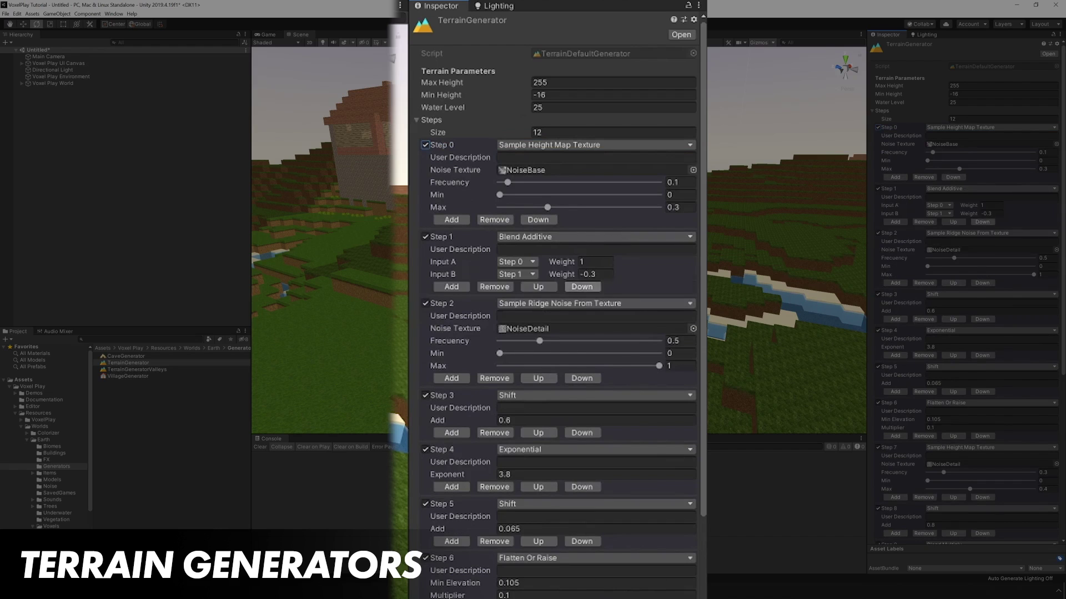
left_click(982, 221)
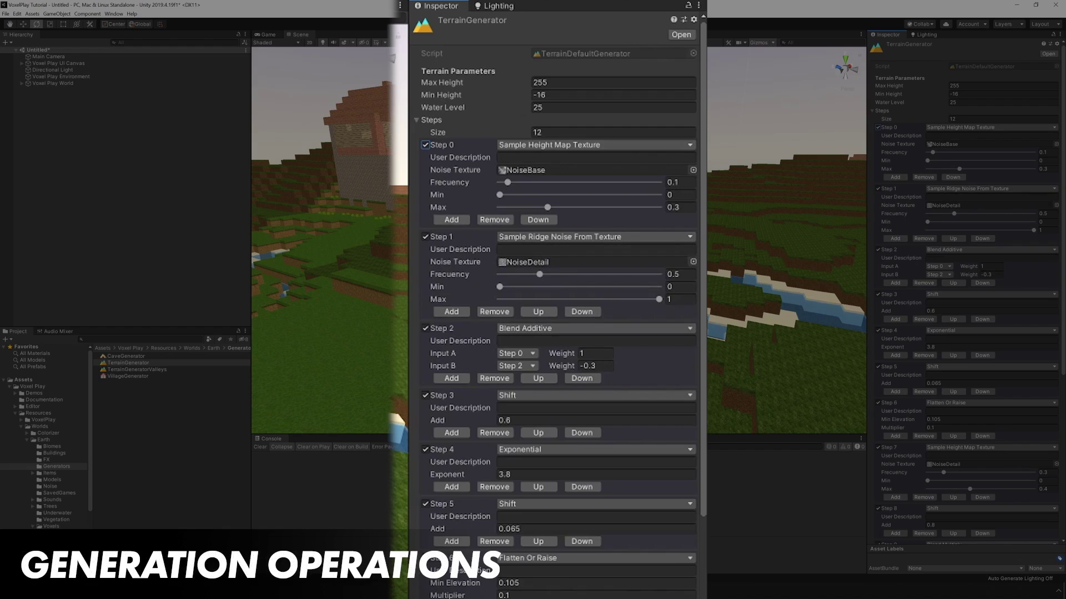
- Examine the operation types available for Step 0, the hint on the step chain's final value, and the terrain height and water level parameters
left_click(991, 127)
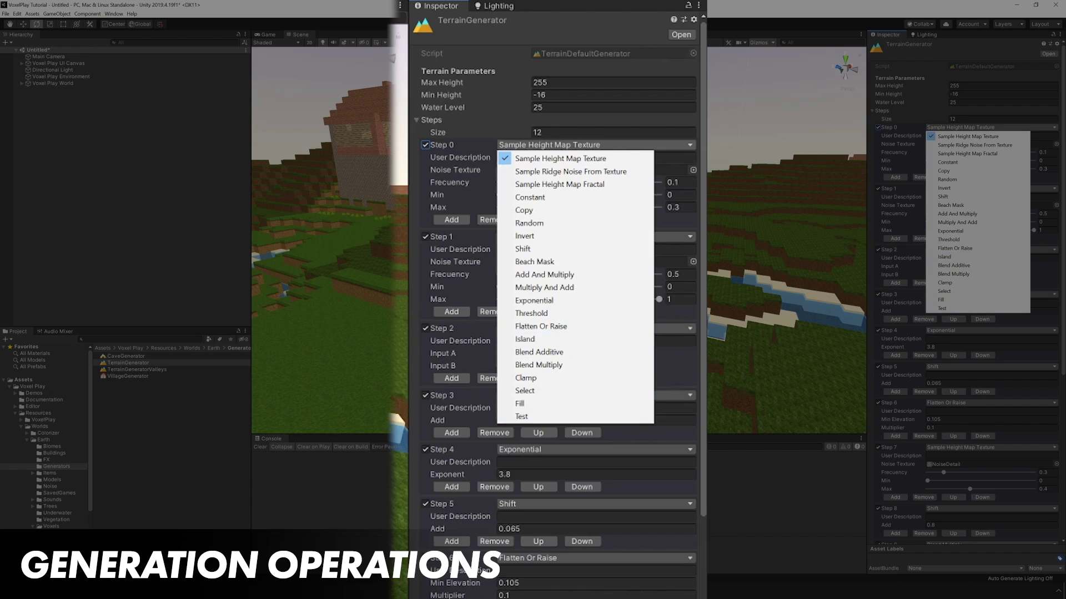
key("Escape")
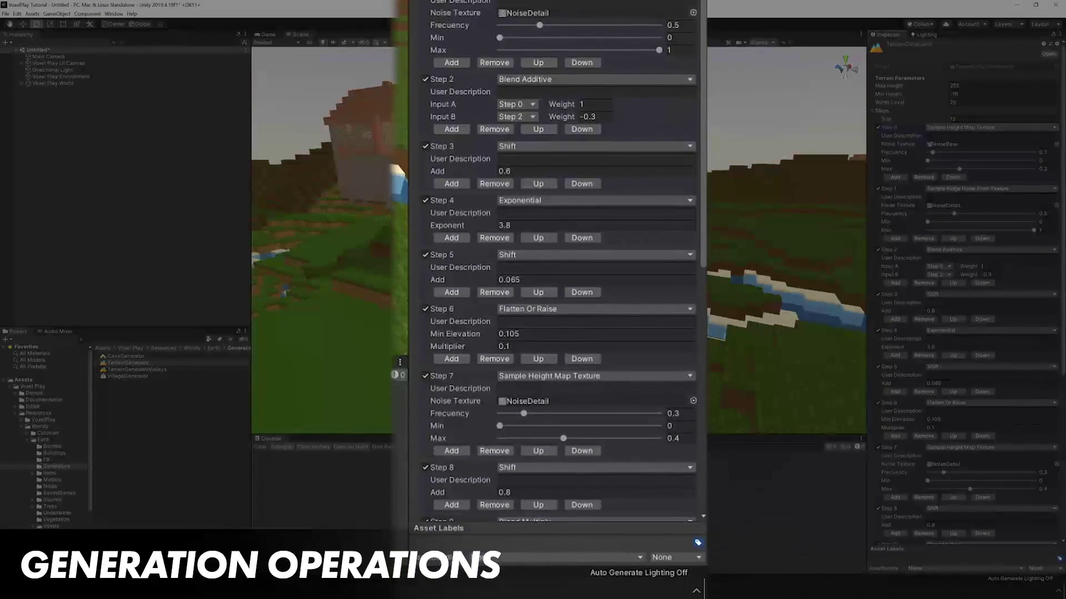
scroll(924, 355, "down", 8)
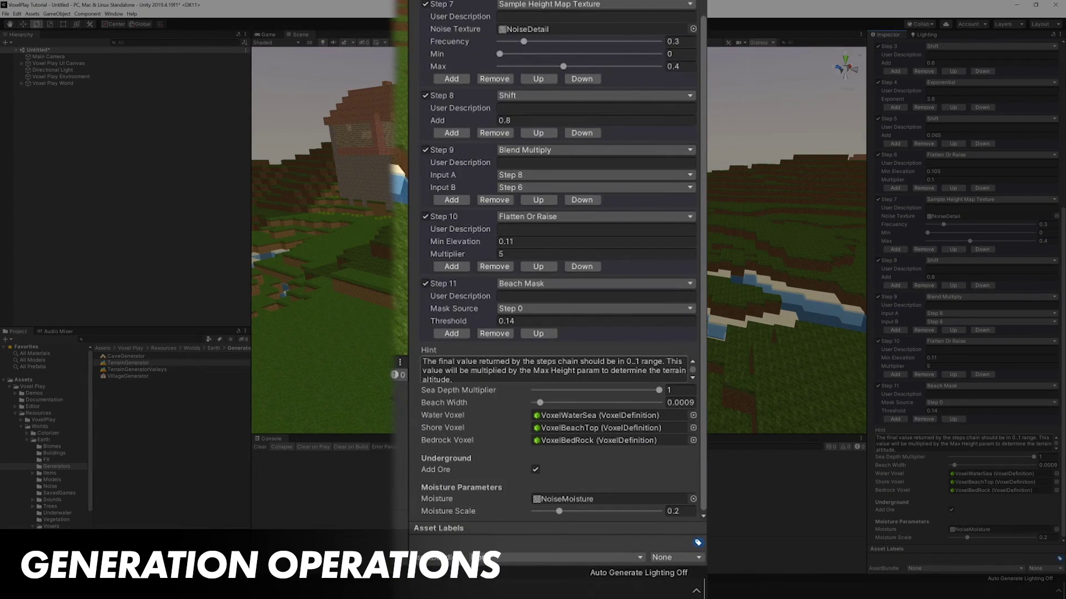
left_click_drag(876, 437, 895, 449)
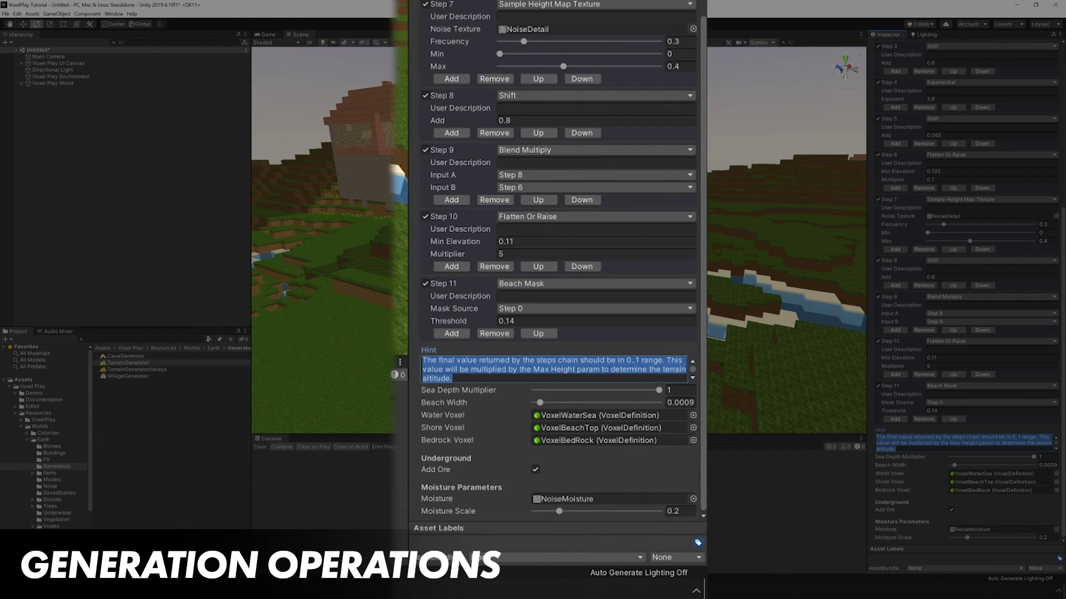
left_click(896, 449)
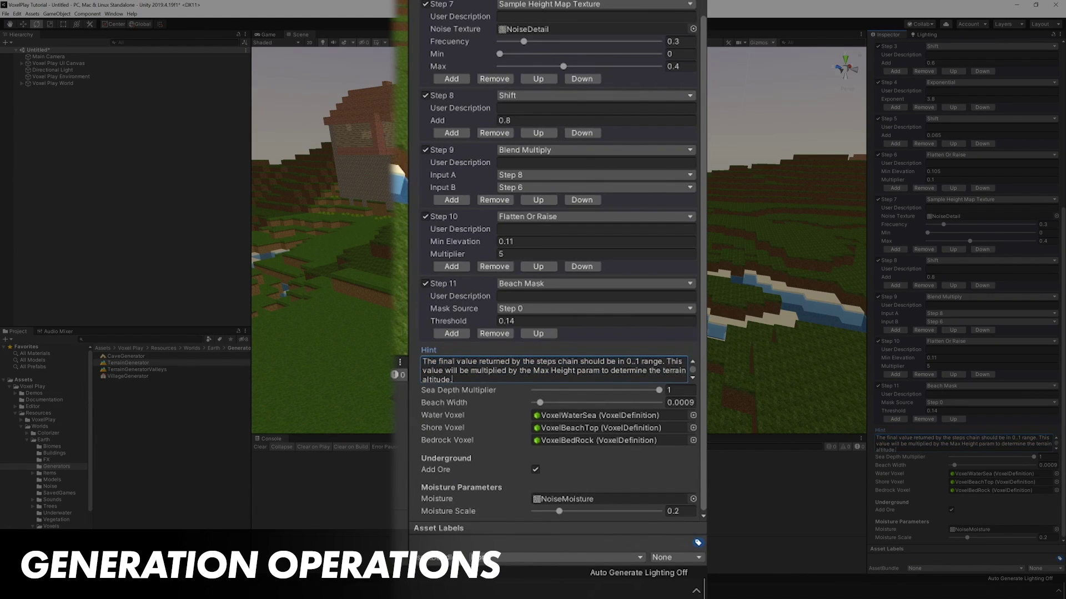
scroll(966, 288, "up", 6)
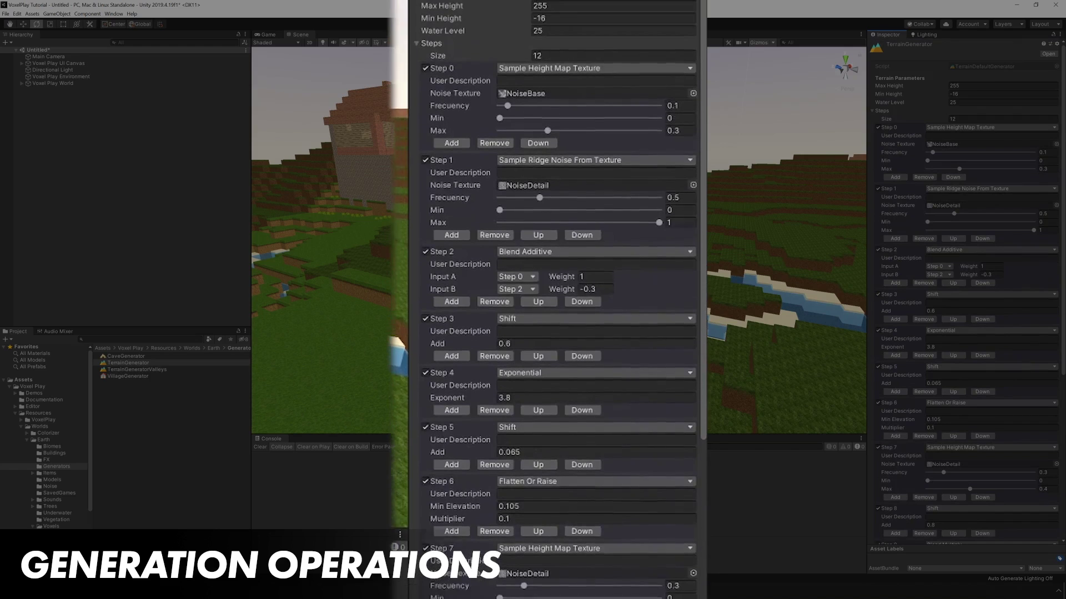
left_click(977, 85)
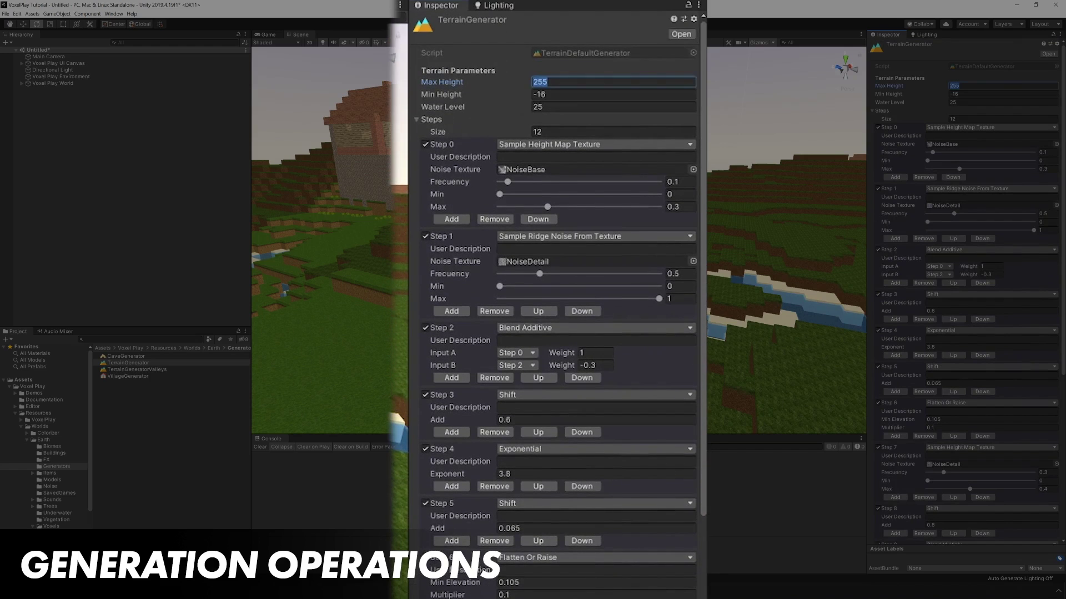
left_click(977, 94)
left_click(977, 102)
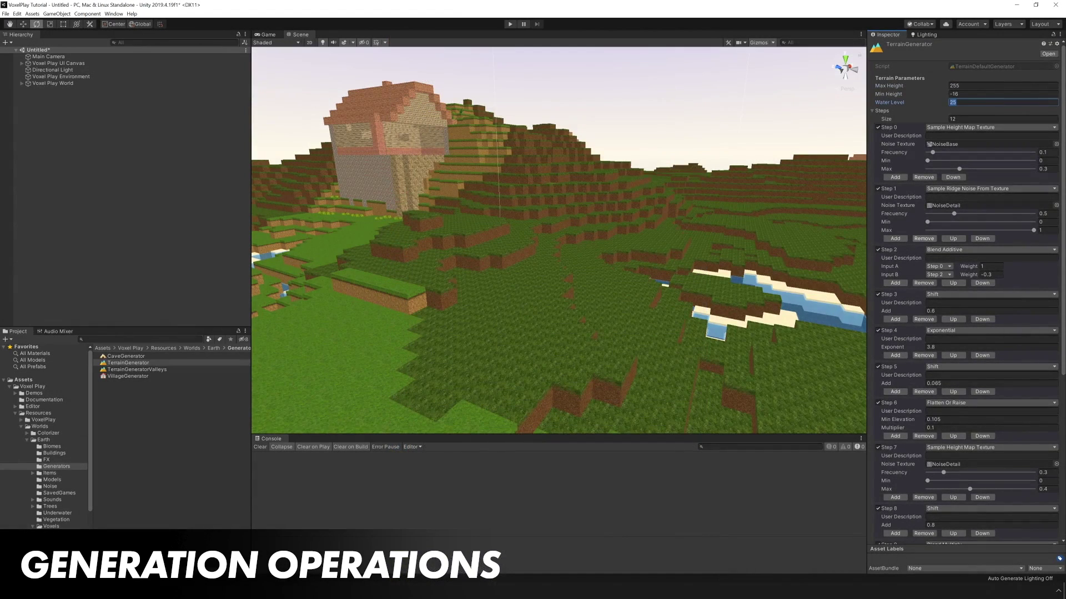
scroll(966, 288, "down", 6)
scroll(966, 289, "up", 6)
- Disable Steps 1 through 11 of the terrain generator, leaving only the Step 0 Sample Height Map Texture operation enabled
left_click(878, 188)
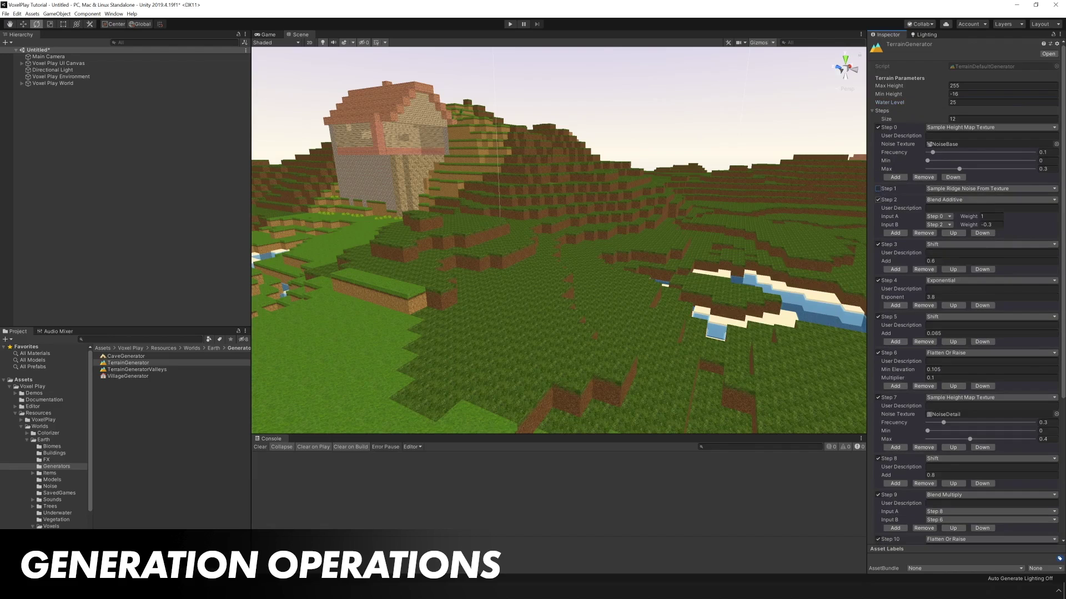
left_click(878, 199)
left_click(878, 210)
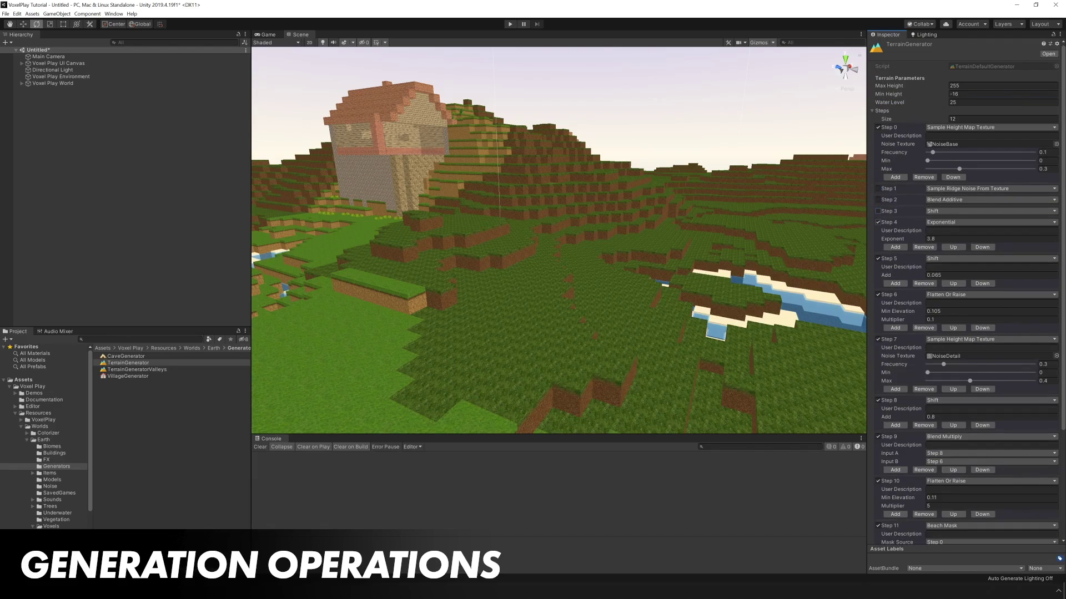
left_click(878, 222)
left_click(878, 233)
left_click(878, 244)
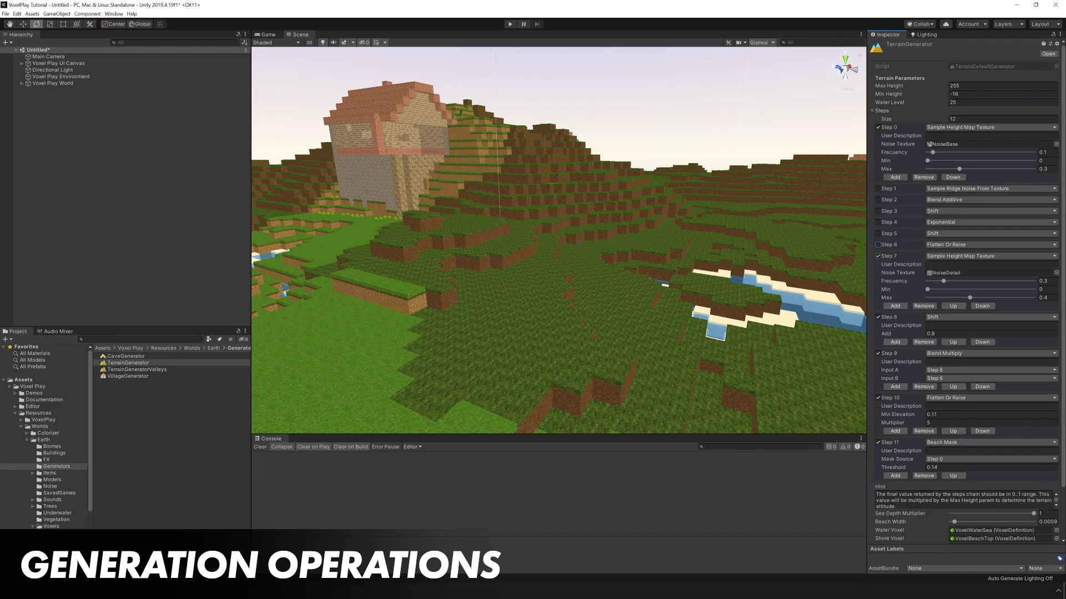
left_click(878, 256)
left_click(878, 267)
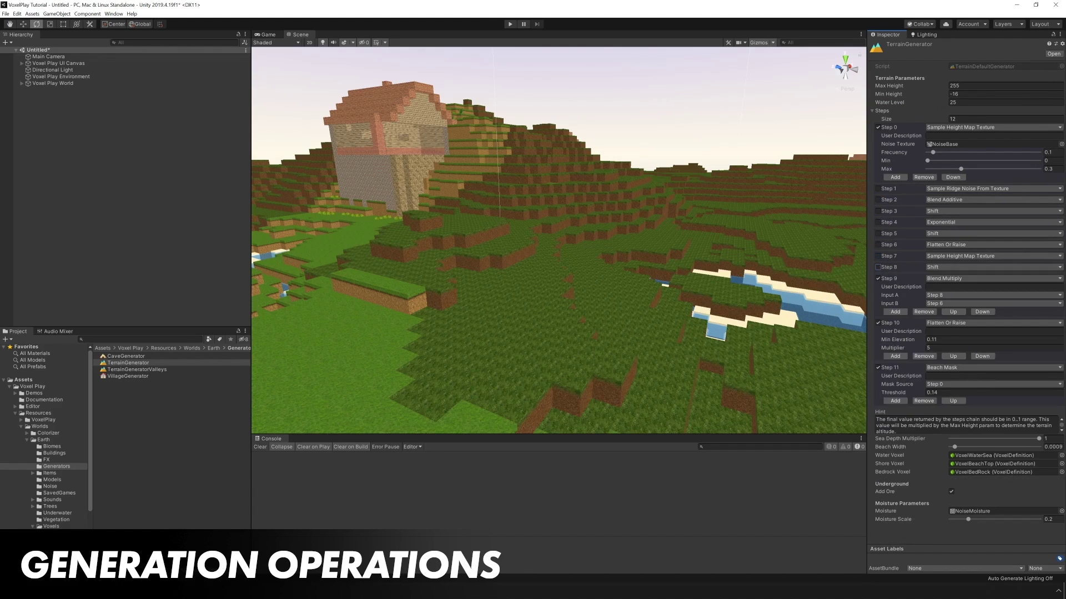
left_click(878, 278)
left_click(878, 290)
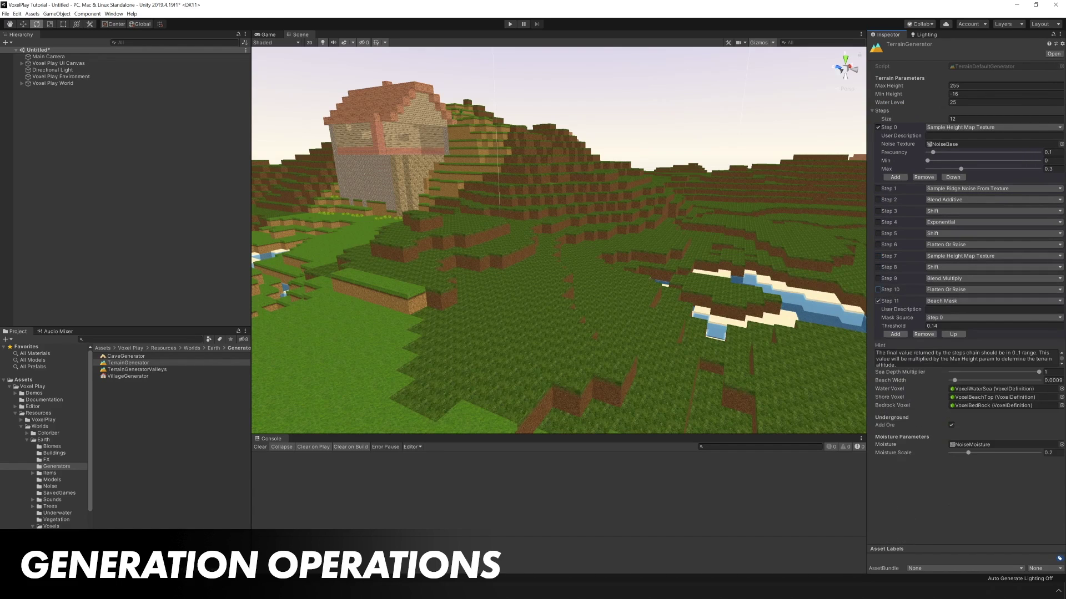
left_click(878, 301)
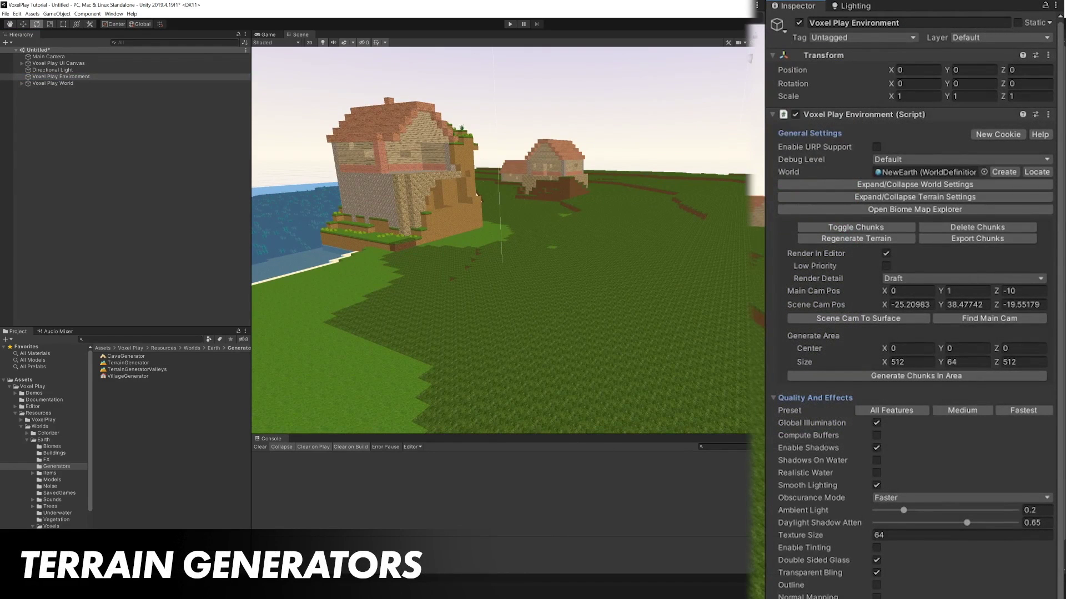
- Re-enable Step 1, Sample Ridge Noise From Texture, in TerrainGenerator and regenerate the Voxel Play Environment's terrain to inspect it
left_click(128, 363)
left_click(782, 237)
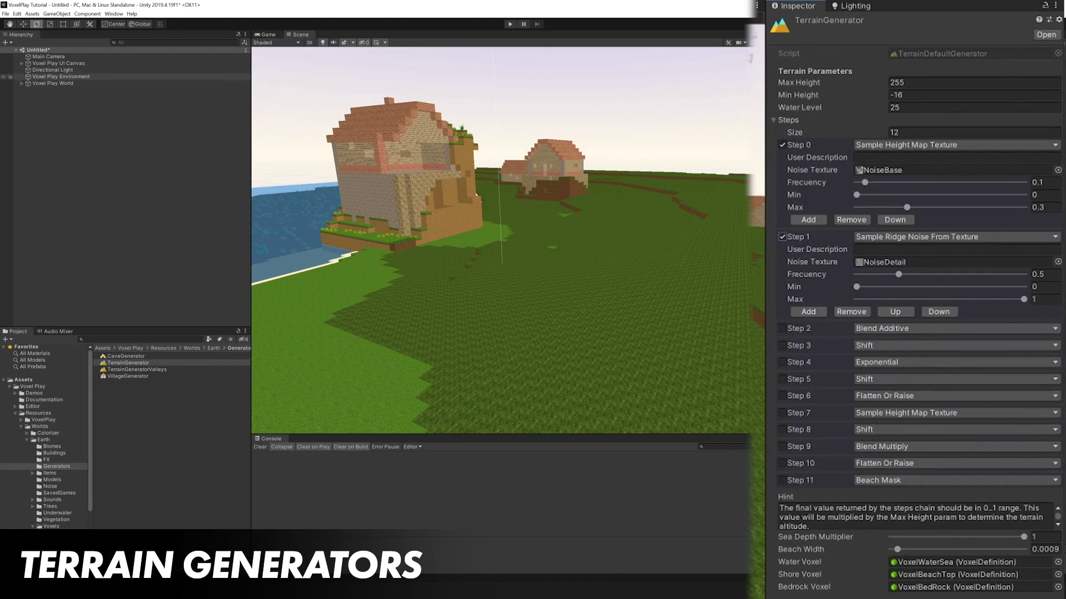
left_click(61, 77)
left_click(856, 238)
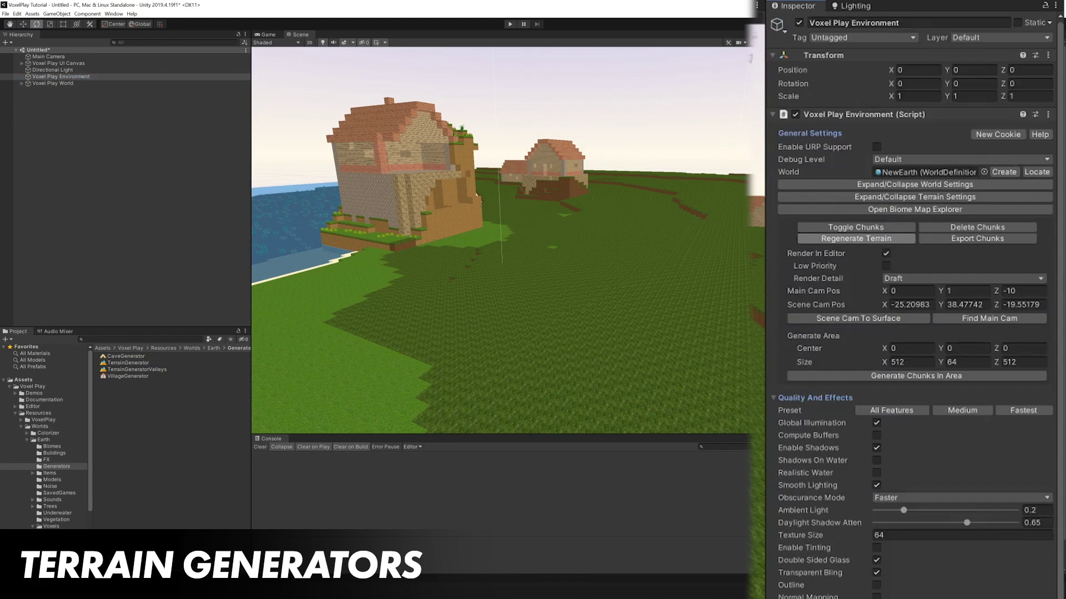
right_click_drag(489, 267, 528, 172)
middle_click_drag(500, 211, 532, 244)
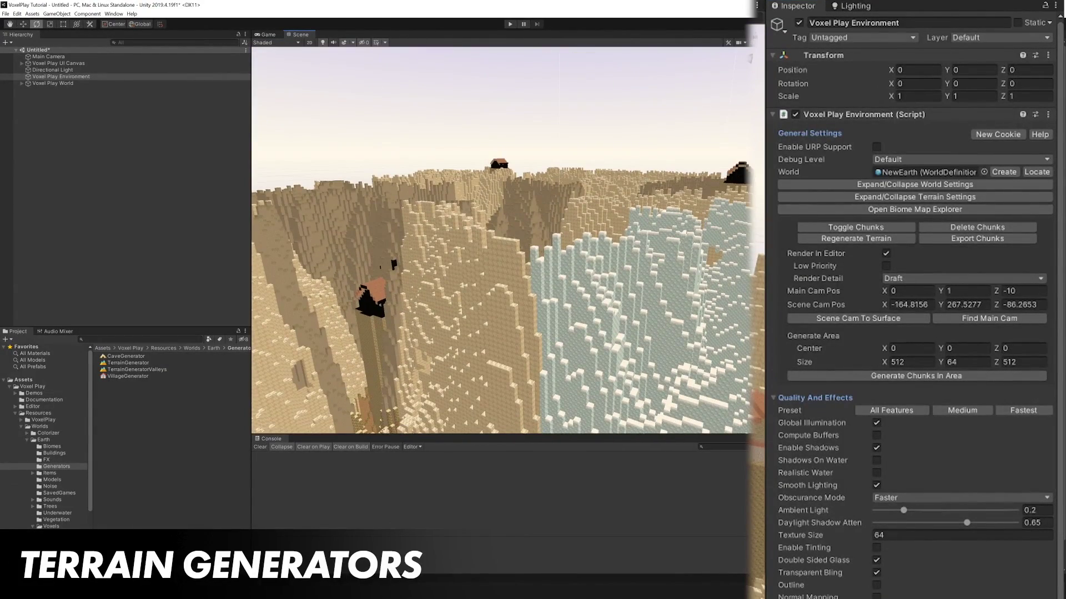
- Enable the Step 2 Blend Additive operation in the terrain generator's settings and check its Input A and Input B sources
left_click(128, 363)
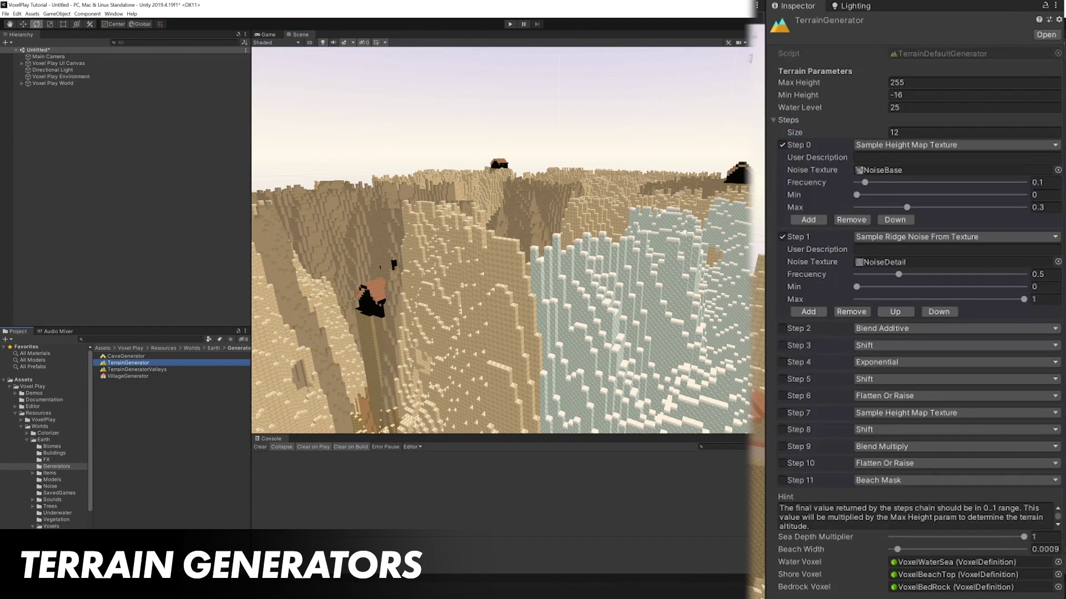
left_click(782, 329)
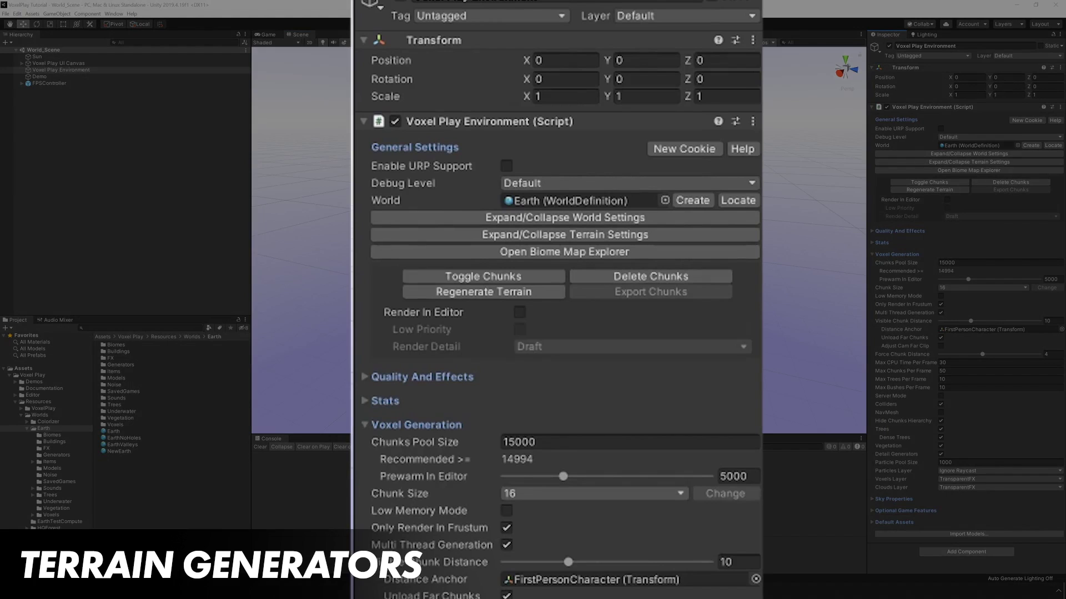
left_click(565, 235)
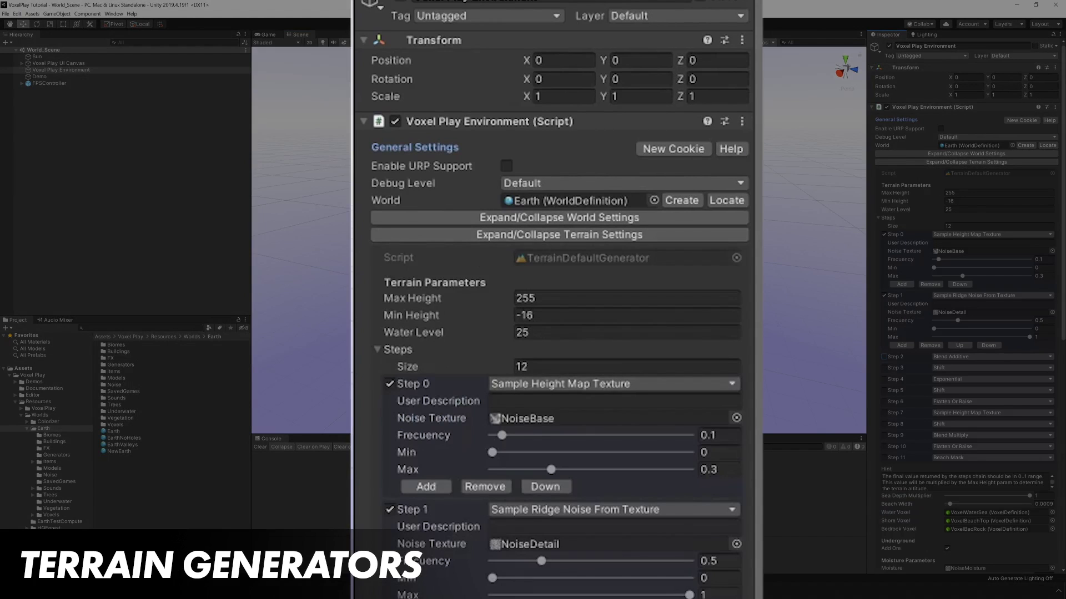
scroll(965, 333, "down", 3)
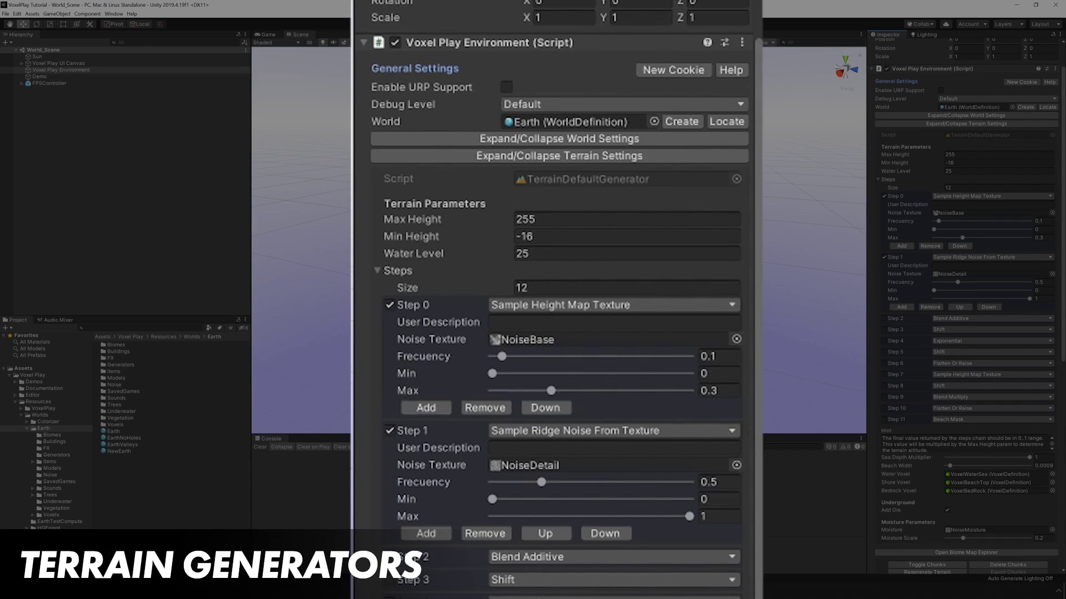
scroll(966, 305, "up", 1)
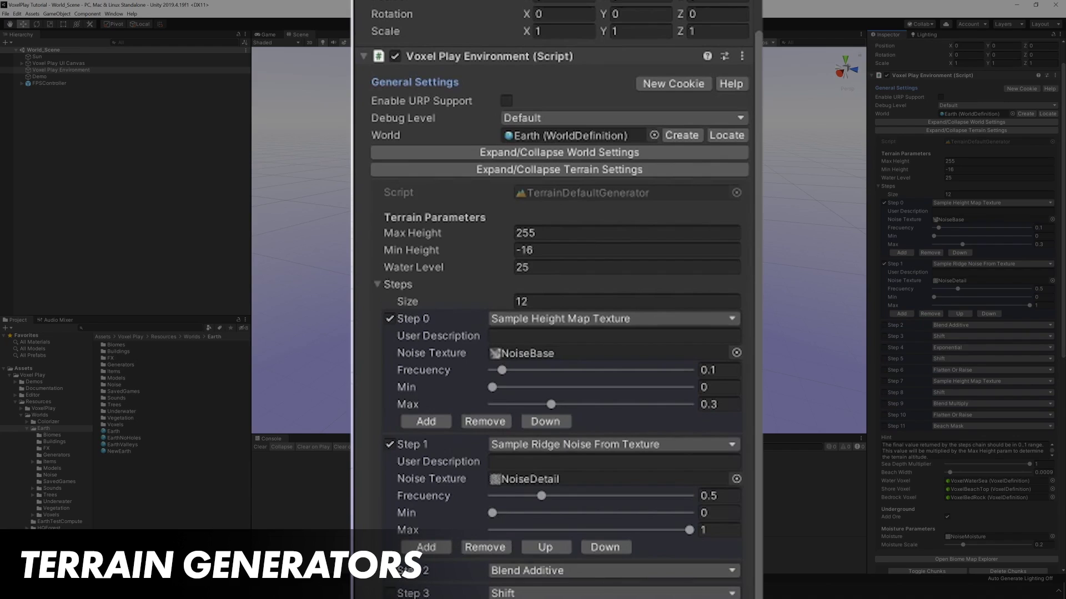
left_click(883, 325)
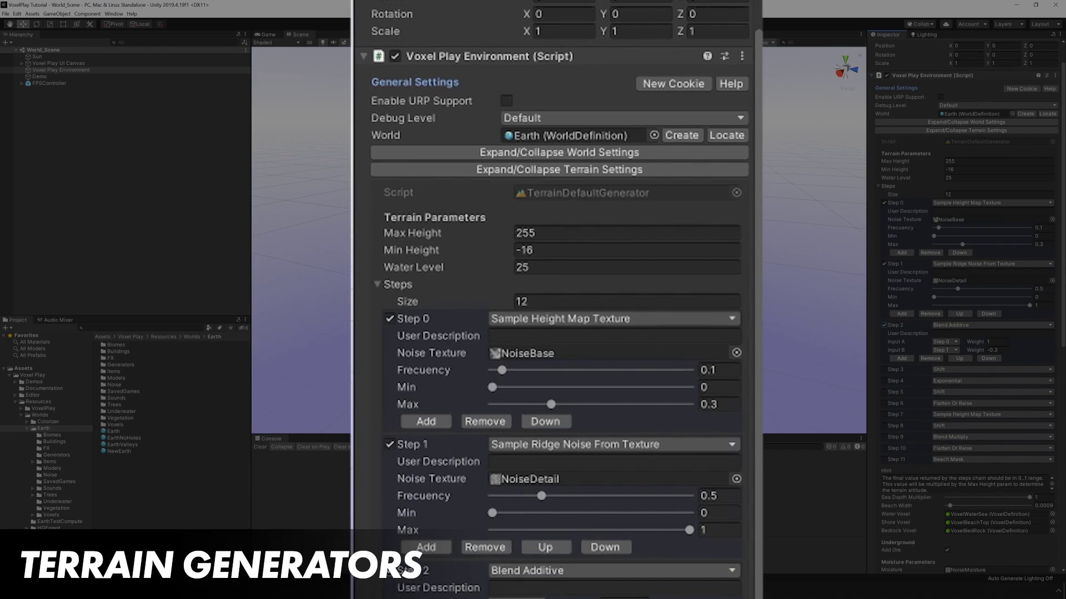
left_click(945, 342)
left_click(947, 351)
left_click(945, 351)
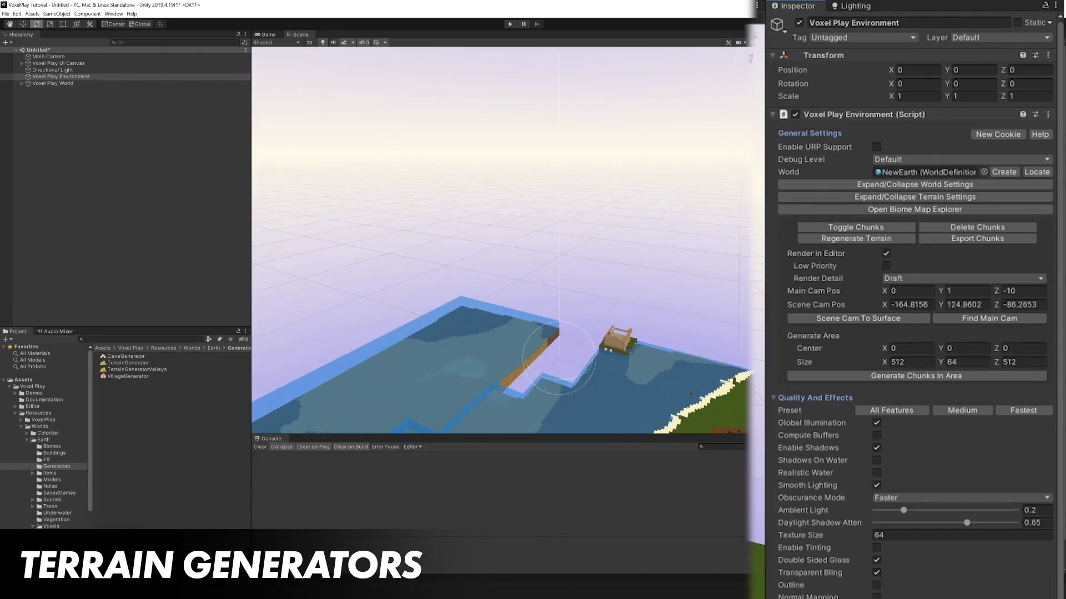
left_click(128, 362)
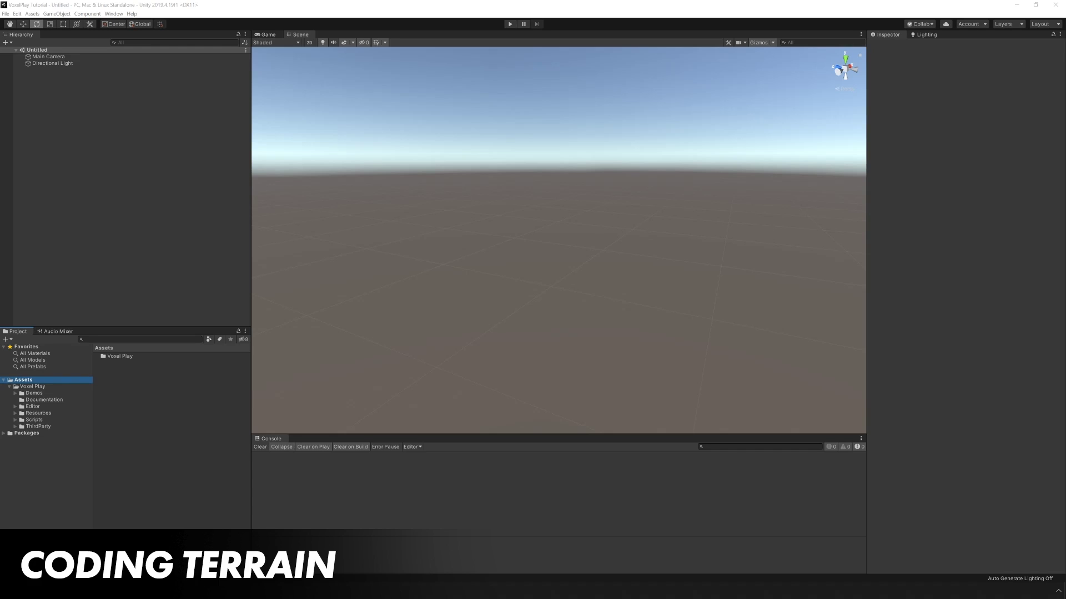
- Open Simple_Scene from the Demo3_SimpleFlatTerrain folder of the Voxel Play demos
left_click(16, 394)
left_click(61, 412)
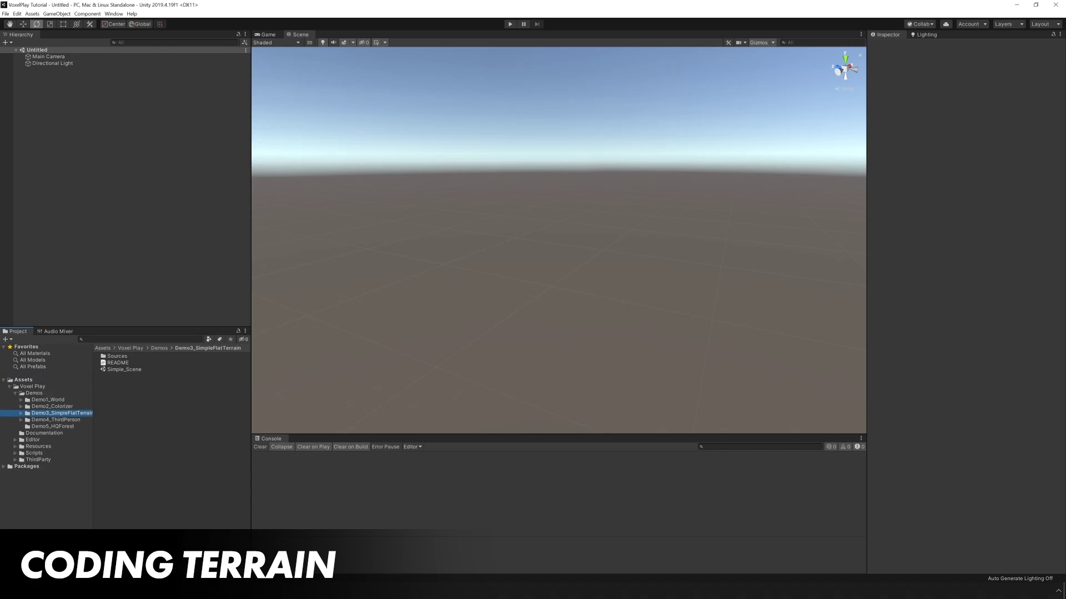
left_click(124, 370)
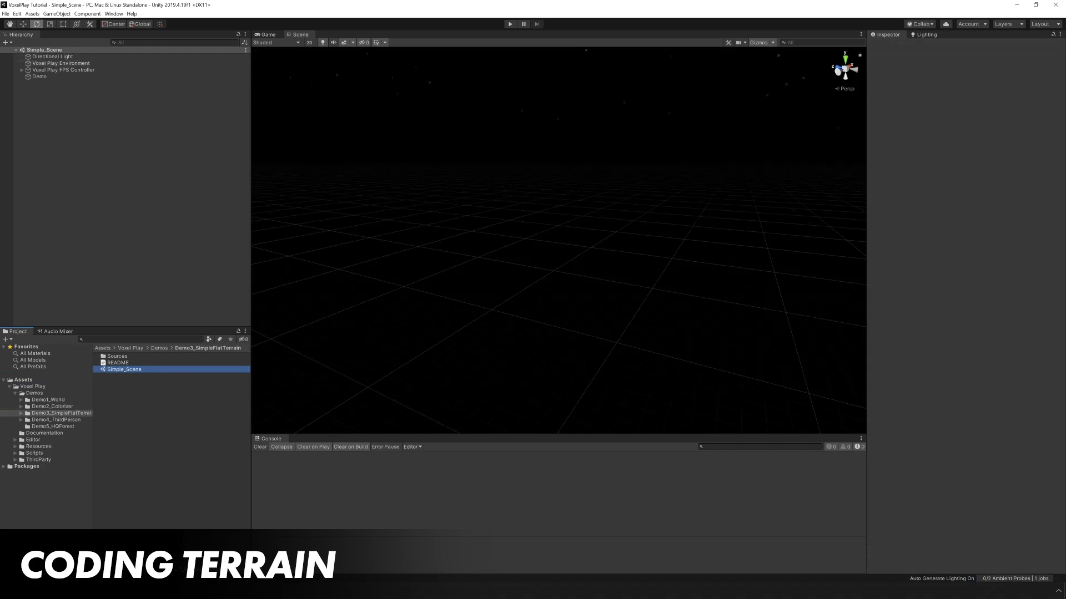
- Frame the Voxel Play Environment in the scene view and rotate the Directional Light to about X 153.8, Y -3.2, Z 67.2
left_click(61, 63)
key("f")
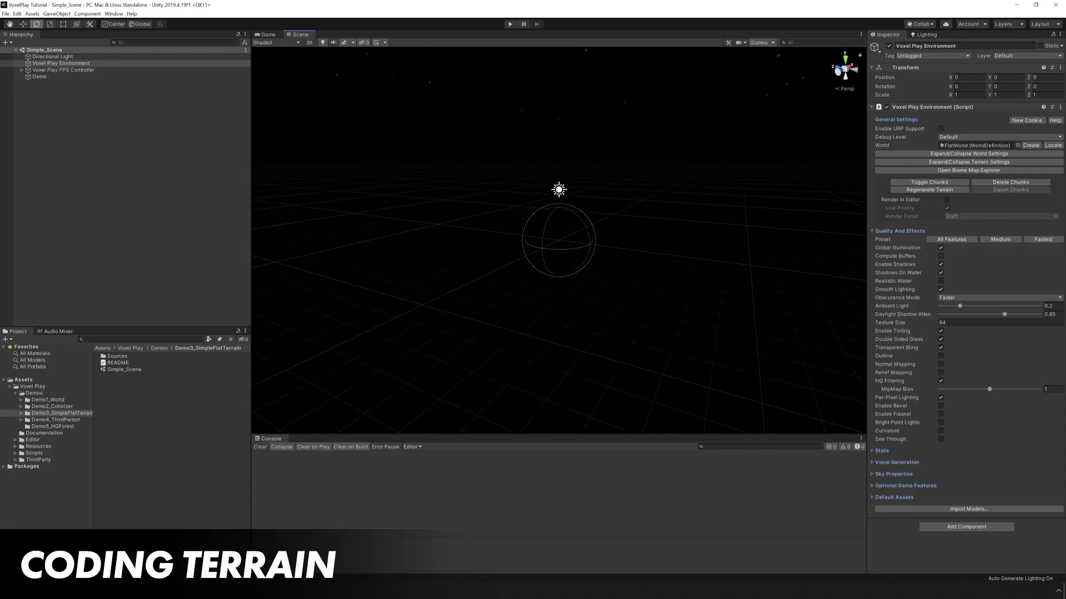
left_click(53, 56)
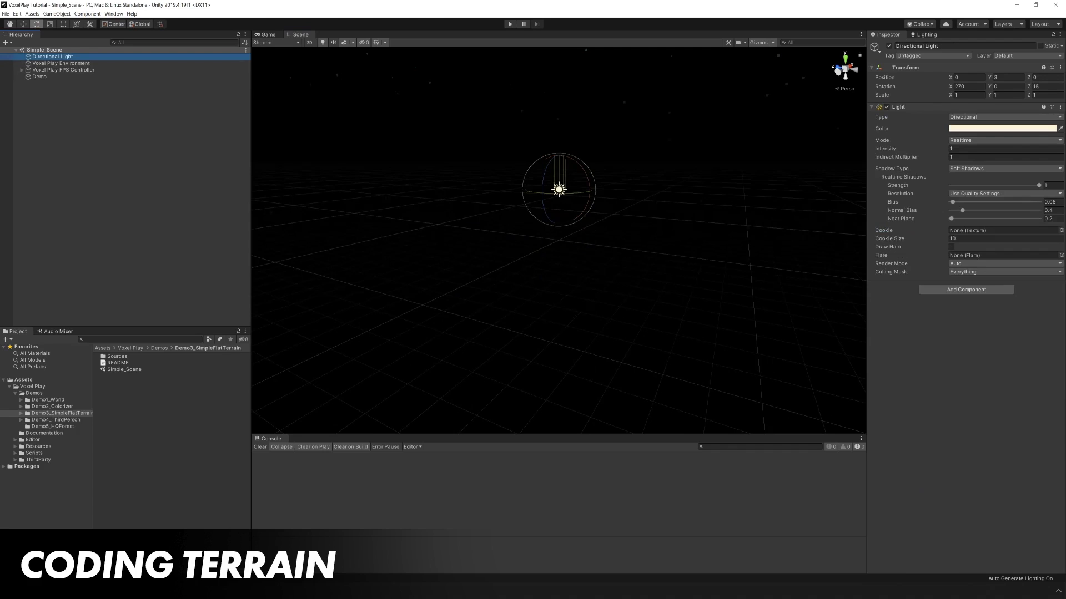
left_click_drag(583, 162, 708, 266)
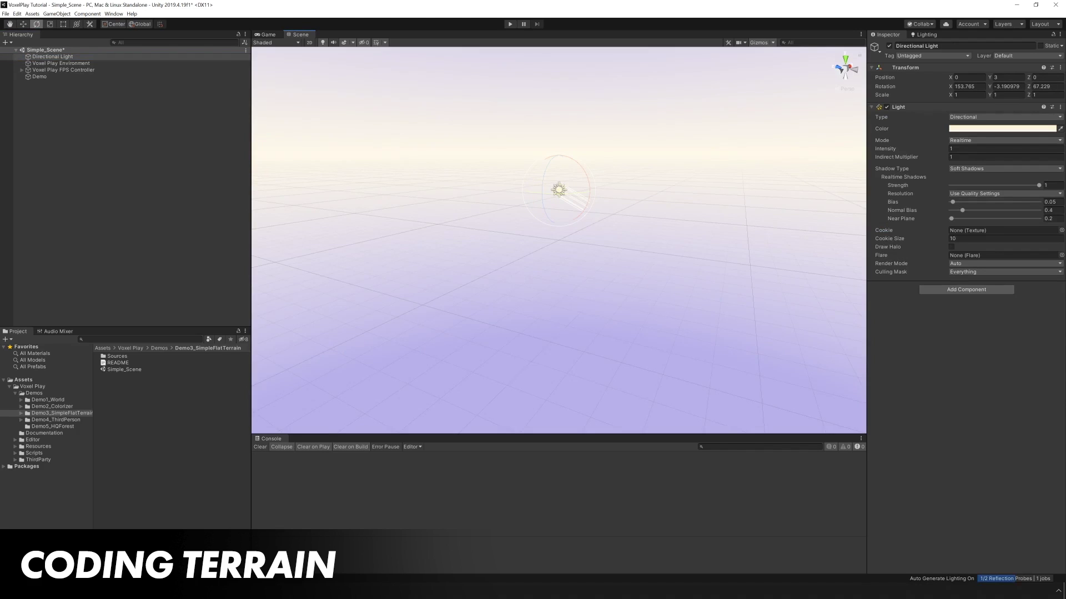
- Locate the FlatWorld world definition assigned to the Voxel Play Environment in the project files
left_click(61, 63)
left_click(977, 146)
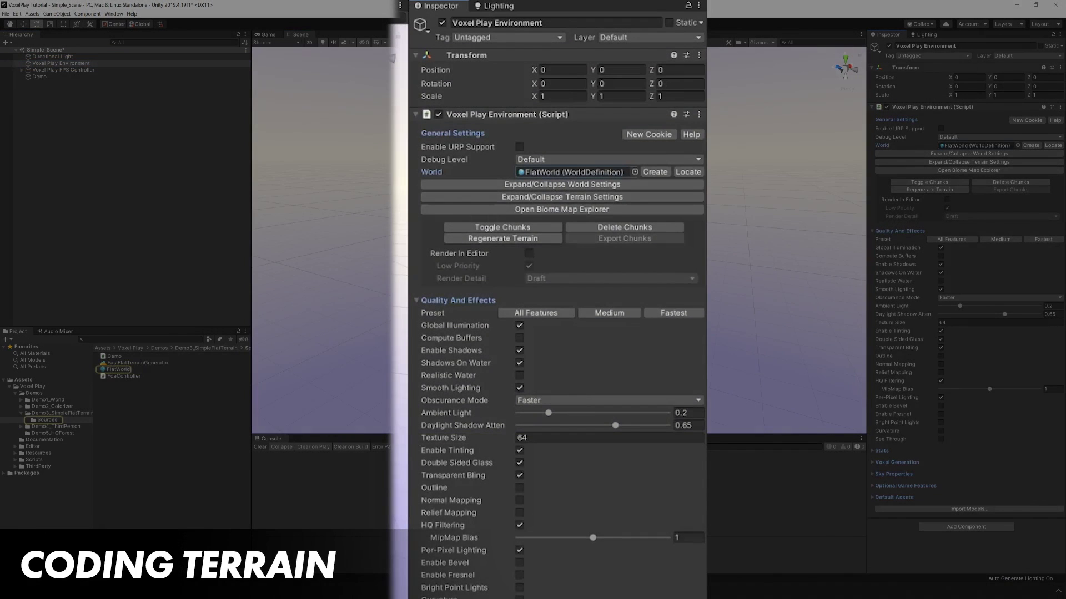
- Open the FastFlatTerrainGenerator script in Visual Studio and look through its code from the beginning
left_click(138, 363)
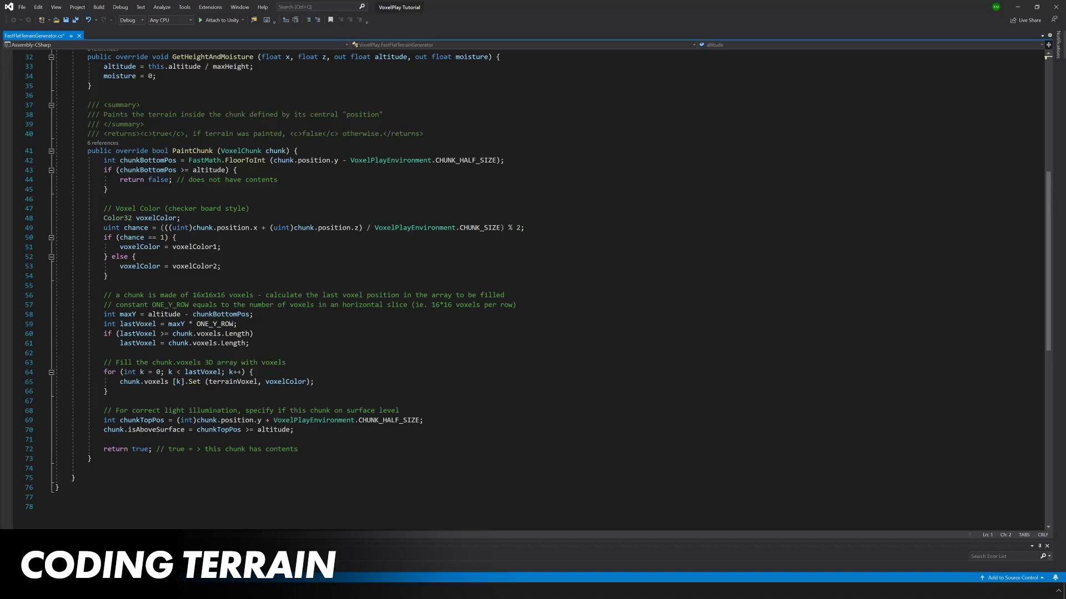
scroll(533, 289, "up", 10)
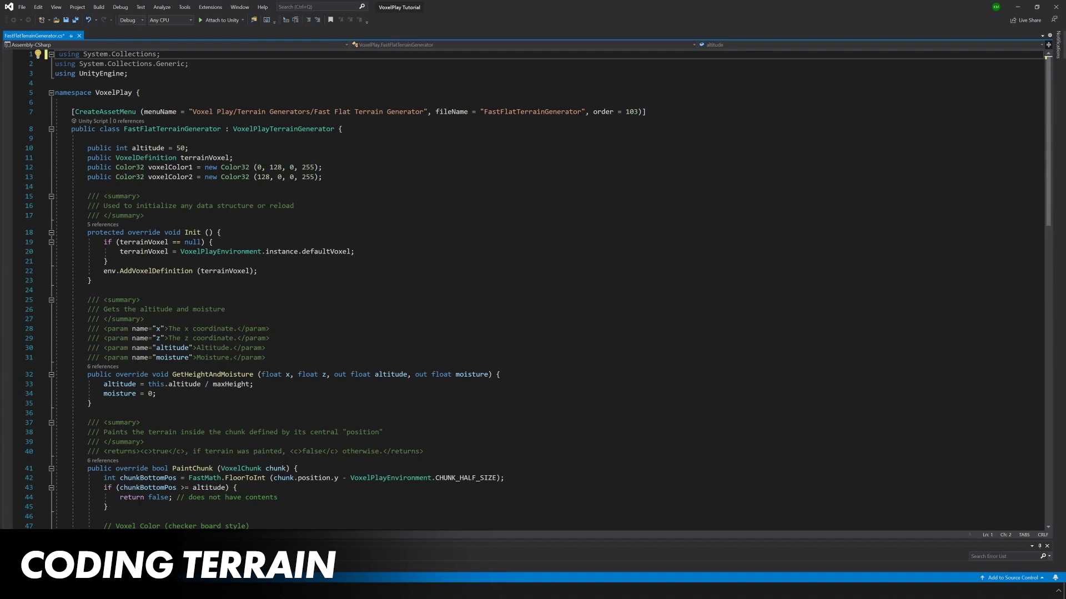
scroll(533, 289, "down", 3)
scroll(532, 289, "down", 3)
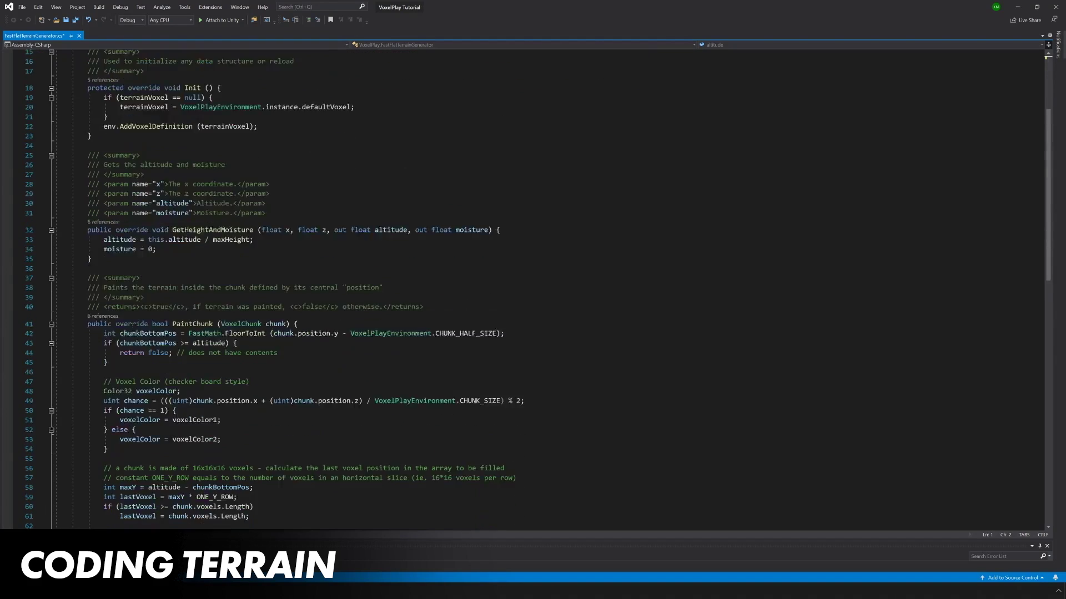
- Examine the GetHeightAndMoisture and PaintChunk method declarations in the terrain generator script
left_click_drag(172, 201, 260, 202)
left_click(244, 201)
scroll(245, 201, "down", 3)
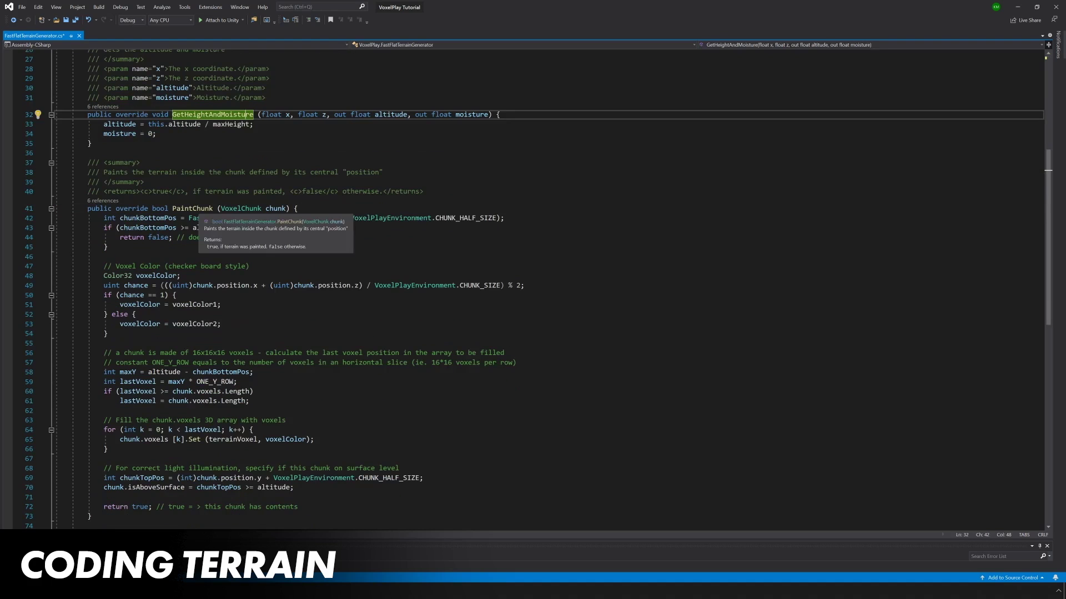
left_click(212, 208)
scroll(533, 288, "up", 1)
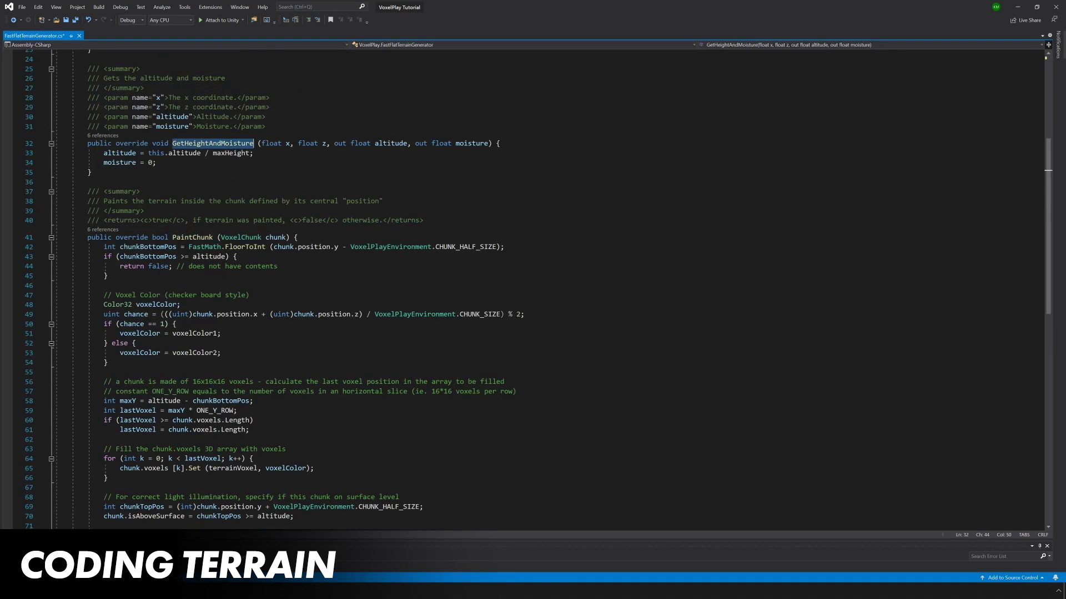
scroll(533, 288, "down", 1)
scroll(533, 288, "up", 8)
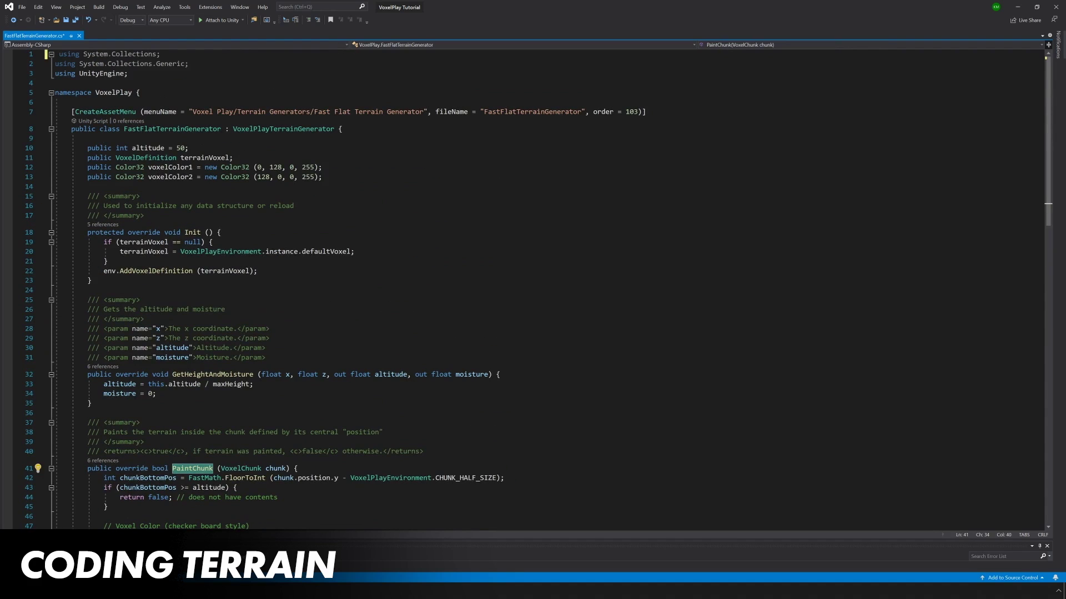
- Review the public altitude, terrainVoxel, voxelColor1 and voxelColor2 variables declared at the start of the FastFlatTerrainGenerator class
double_click(149, 149)
left_click(140, 196)
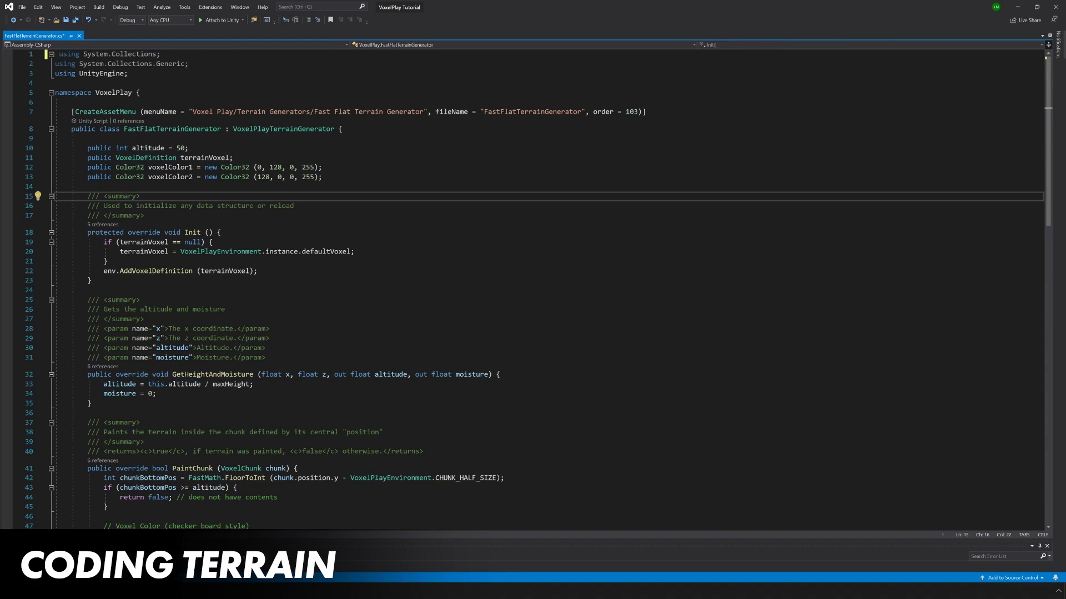
double_click(148, 148)
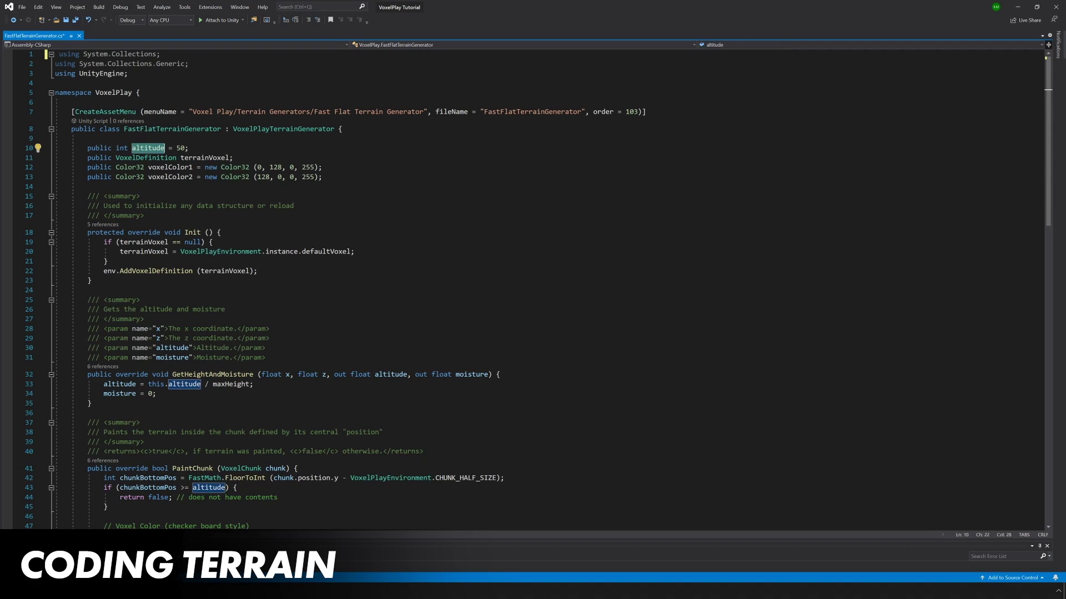
double_click(166, 157)
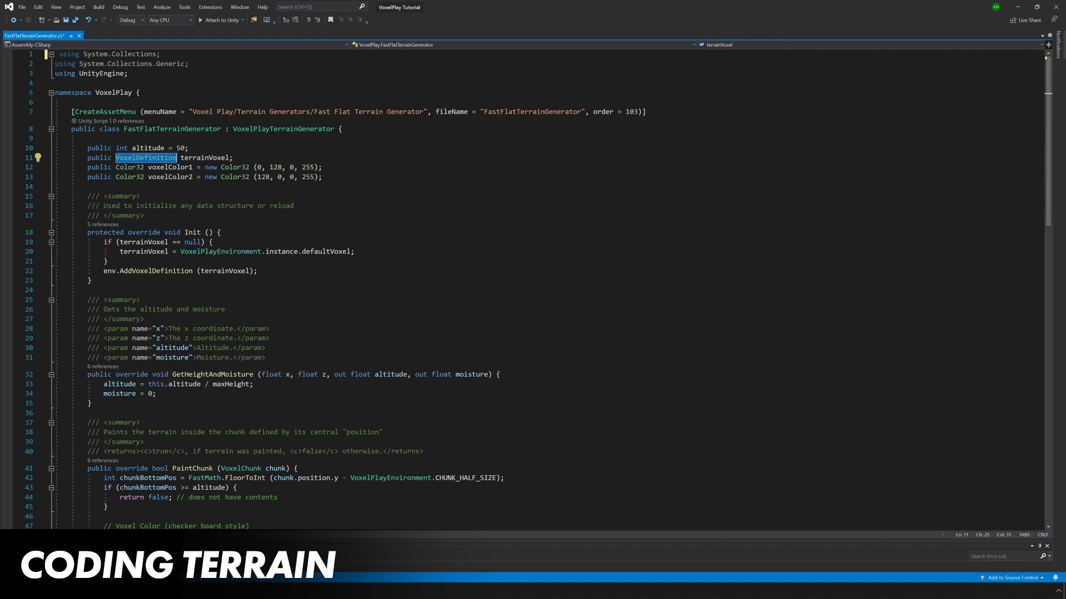
left_click(88, 187)
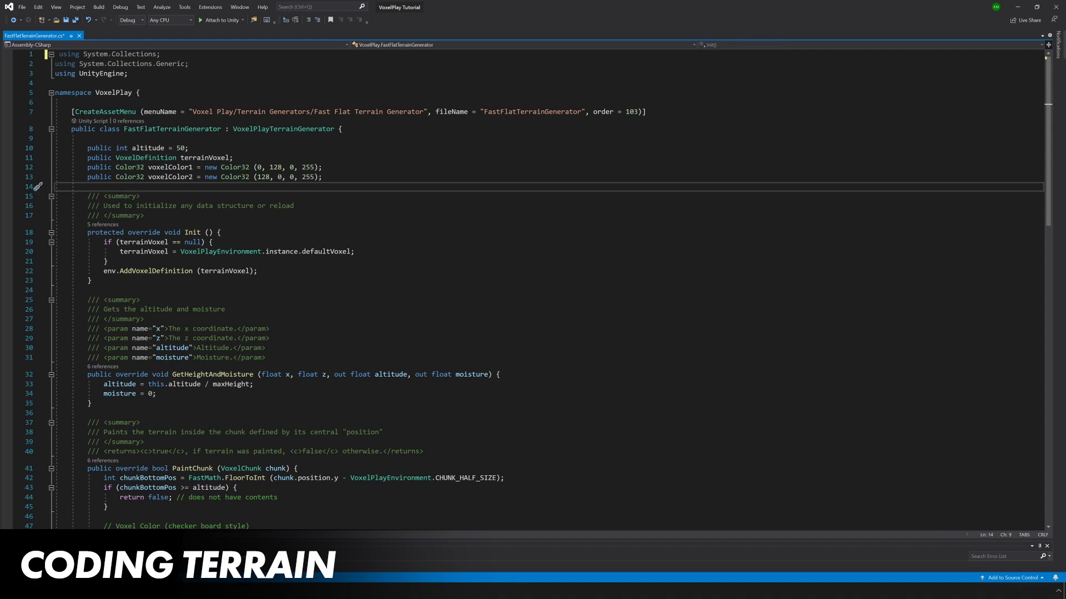
double_click(174, 168)
double_click(173, 177)
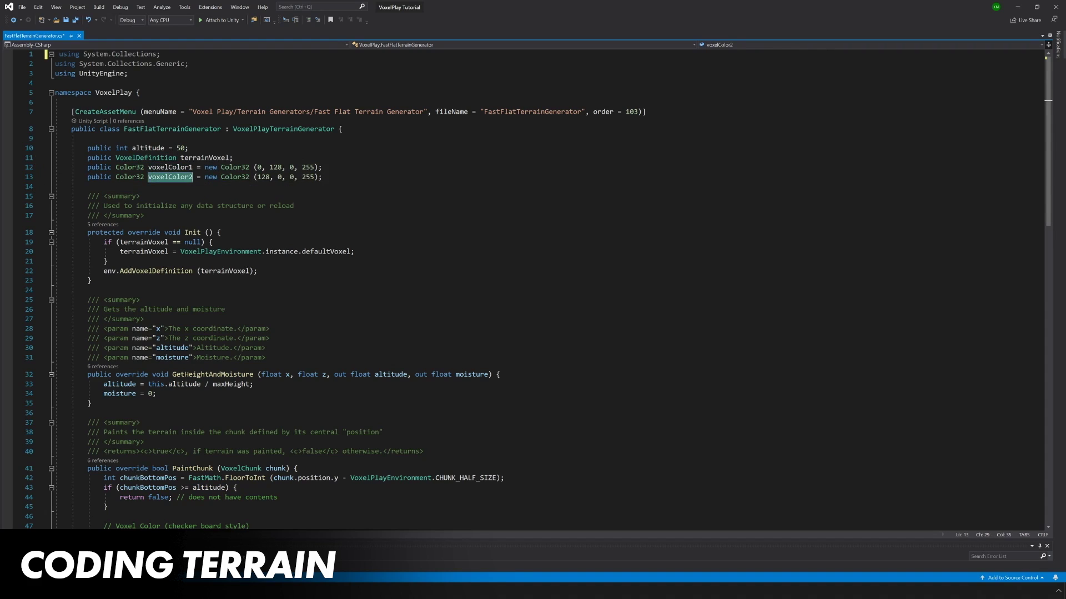
left_click(38, 187)
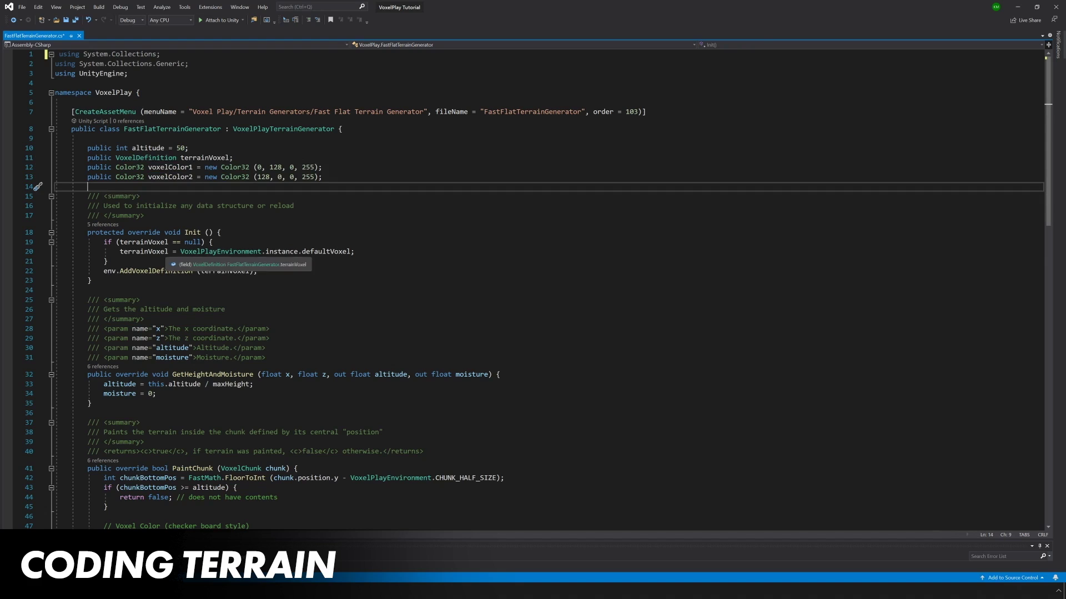
- Examine how the Init method assigns the default terrainVoxel and registers it with AddVoxelDefinition
left_click(143, 252)
left_click(341, 251)
left_click(227, 271)
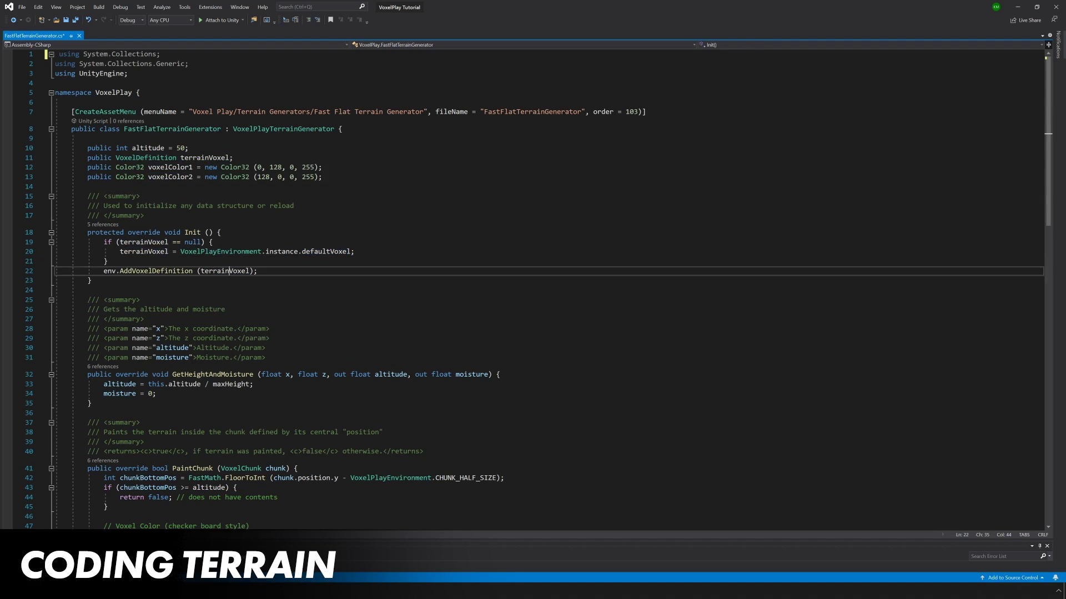
double_click(156, 270)
- Inspect the altitude and moisture assignments in GetHeightAndMoisture, and read through the PaintChunk code below
scroll(156, 271, "down", 4)
scroll(156, 156, "down", 1)
left_click(95, 259)
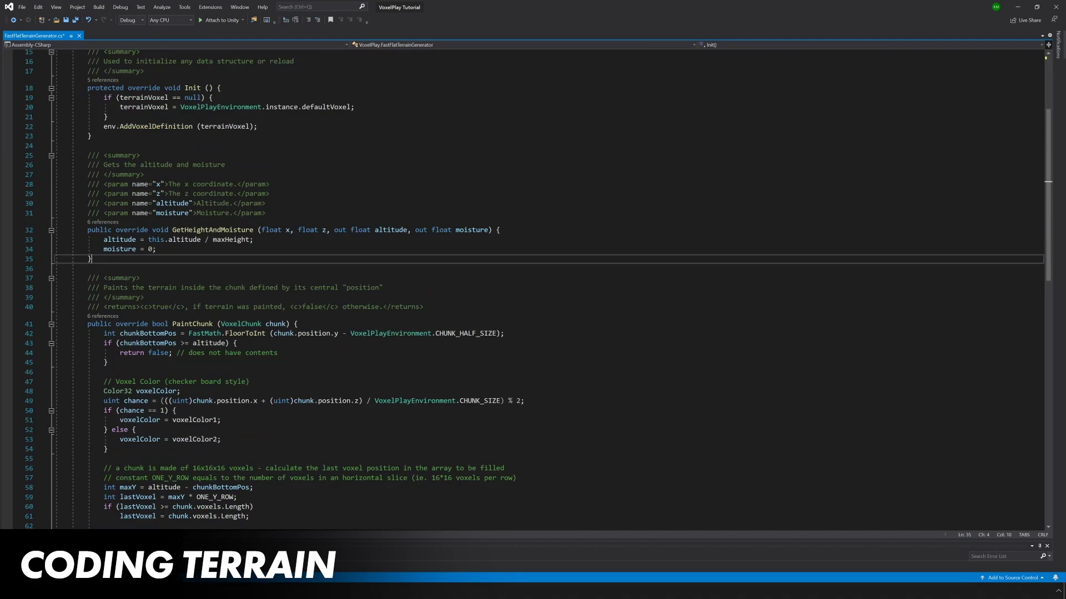
double_click(115, 240)
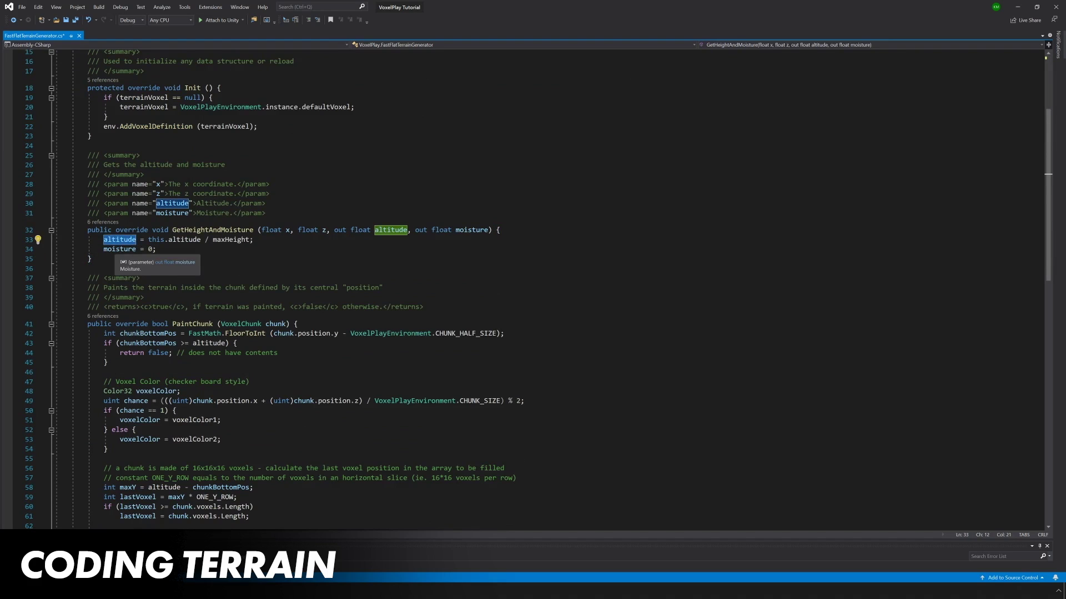
double_click(117, 250)
scroll(117, 249, "down", 3)
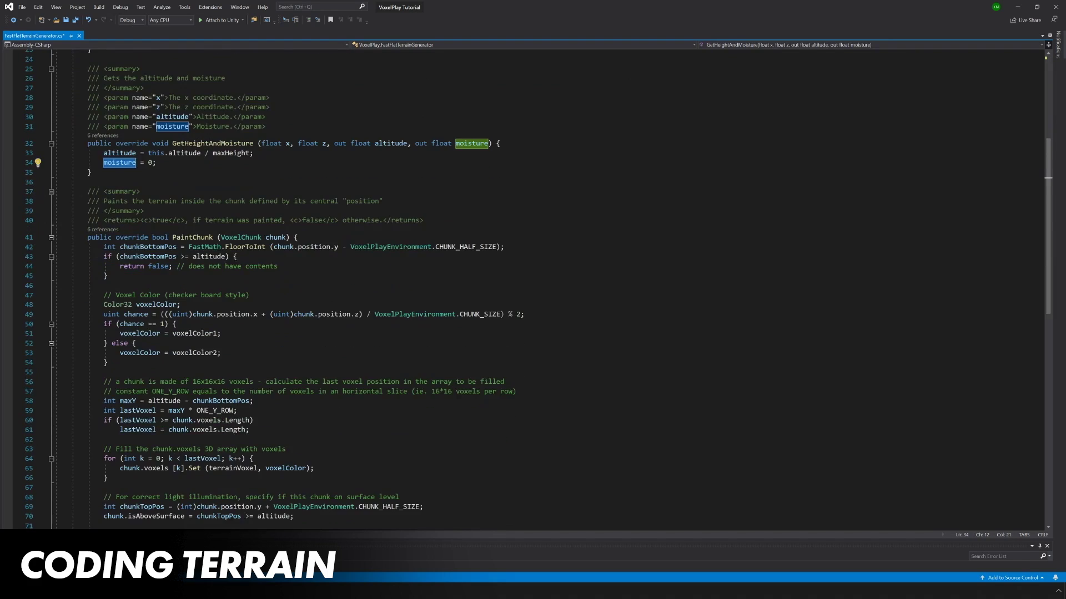
scroll(538, 285, "down", 3)
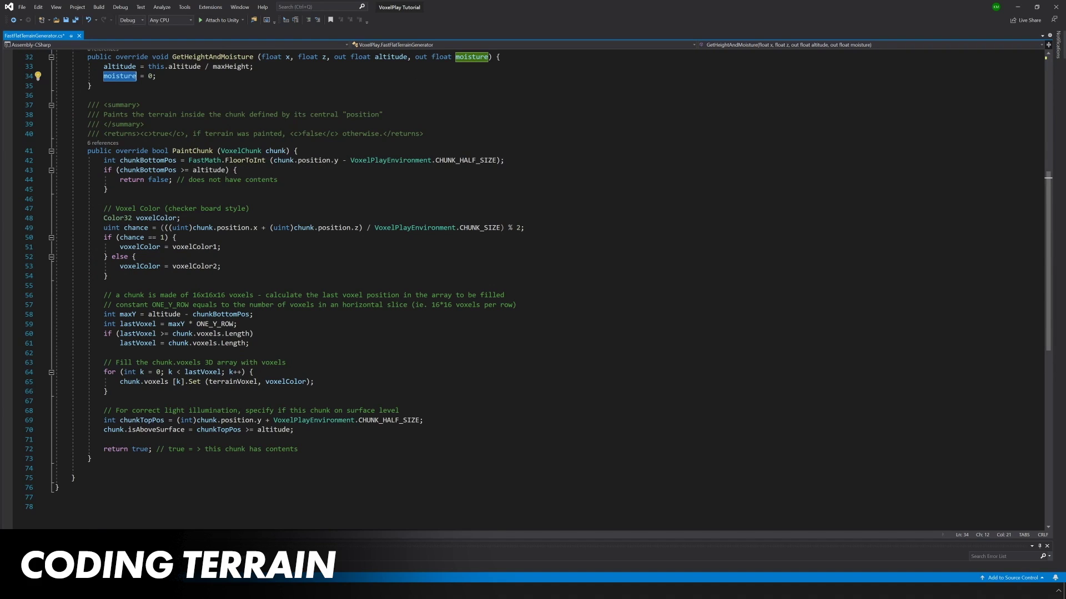
scroll(222, 333, "up", 6)
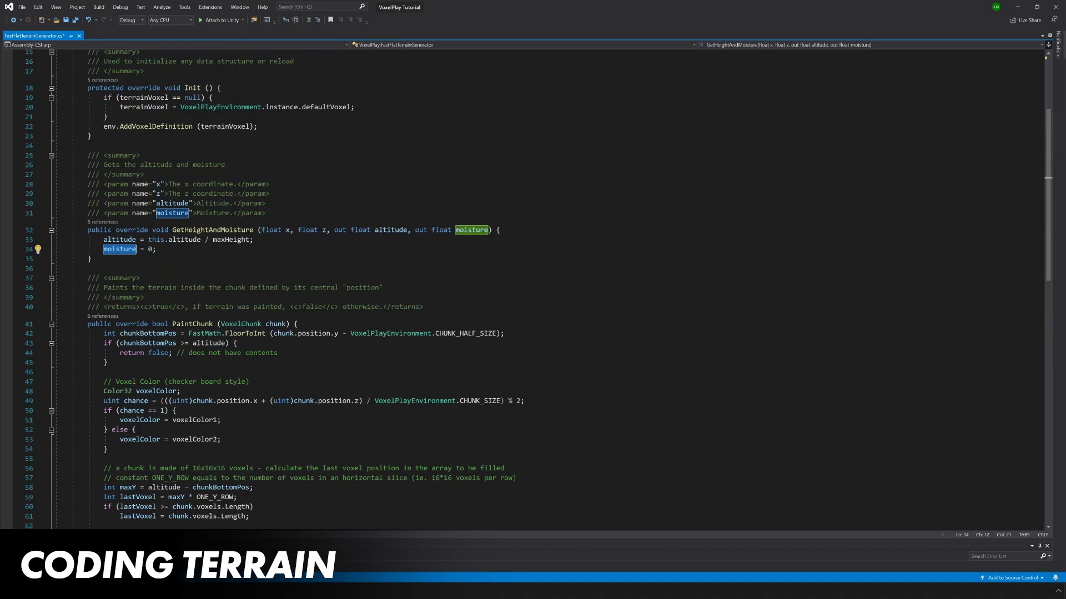
- Switch to Unity, enable Render In Editor and disable Low Priority on the Voxel Play Environment, and view the generated flat terrain from different angles
key("alt+Tab")
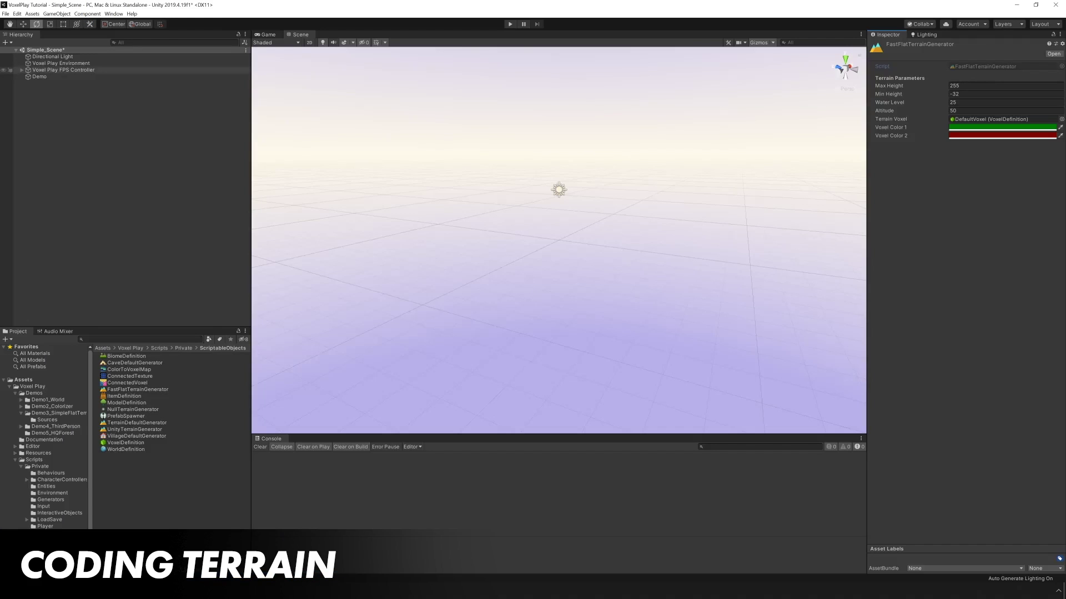
left_click(61, 64)
left_click(947, 199)
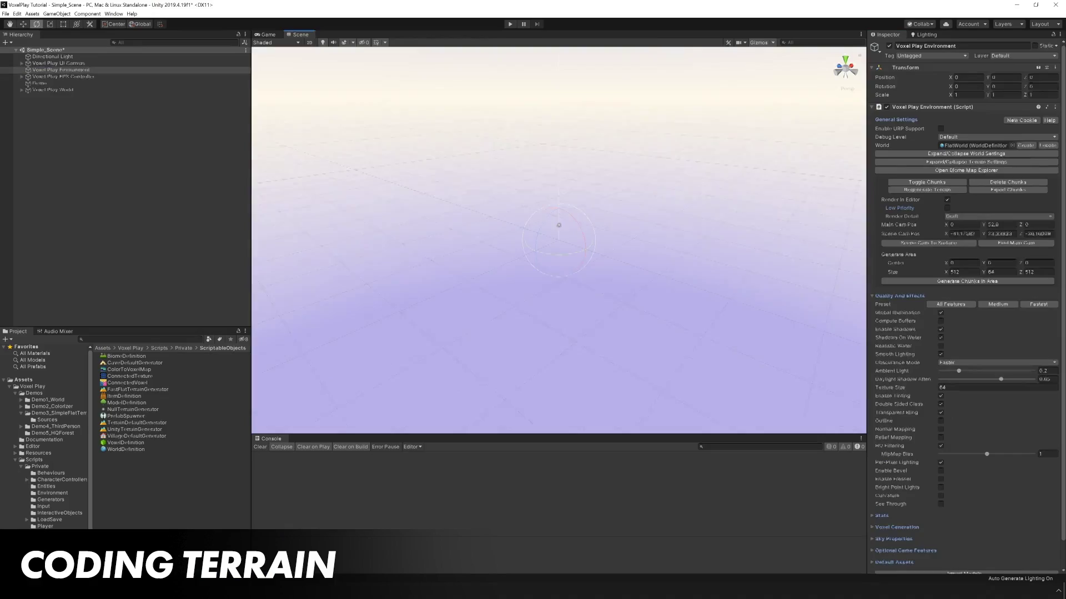
key("s")
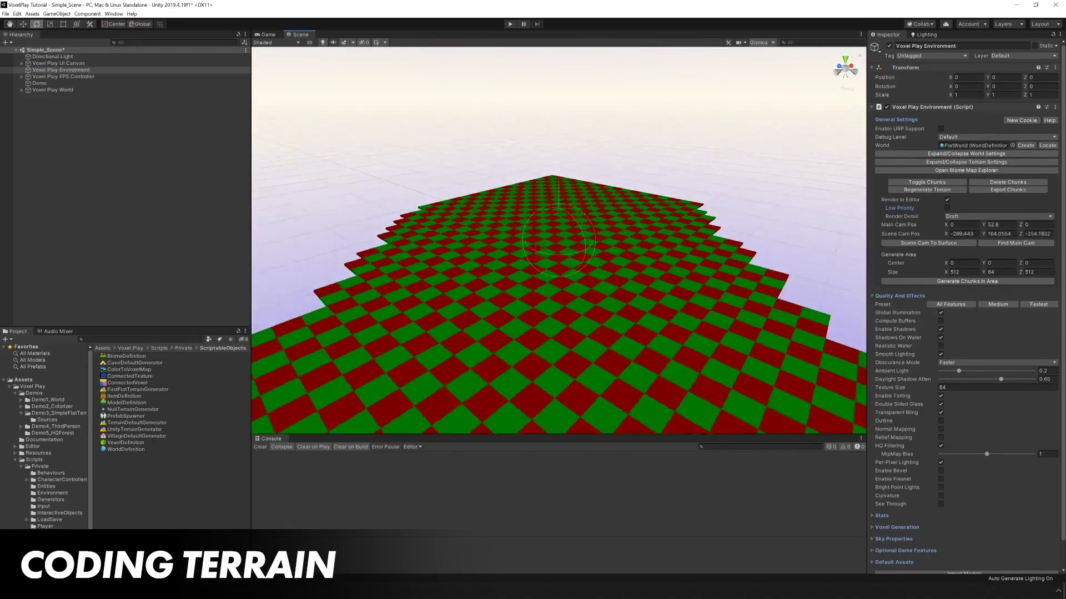
key("q")
left_click_drag(611, 239, 522, 244, "alt")
scroll(558, 240, "down", 3)
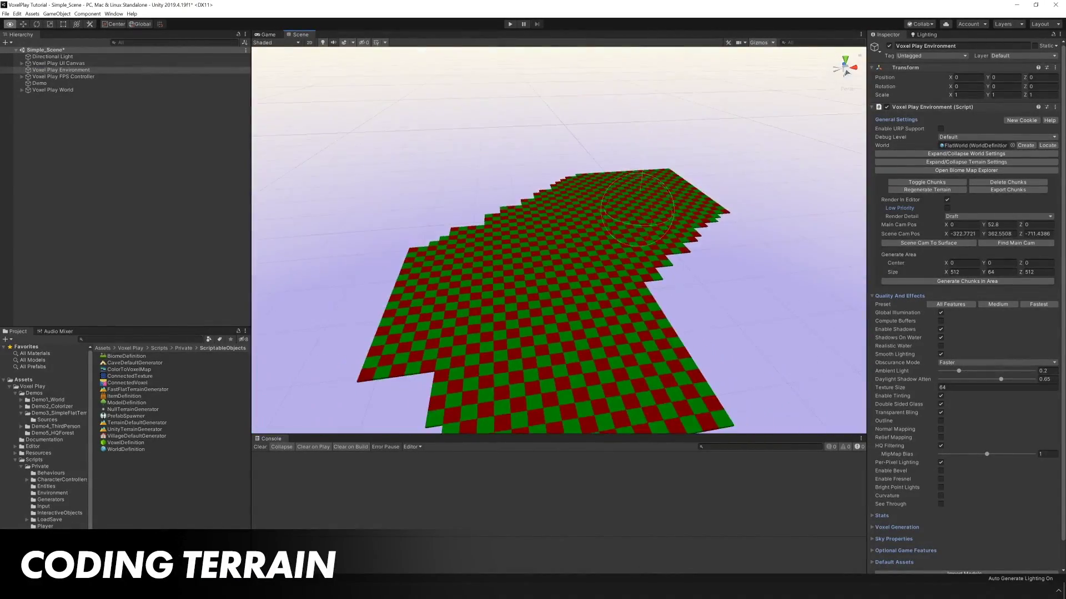
left_click_drag(639, 241, 461, 238, "alt")
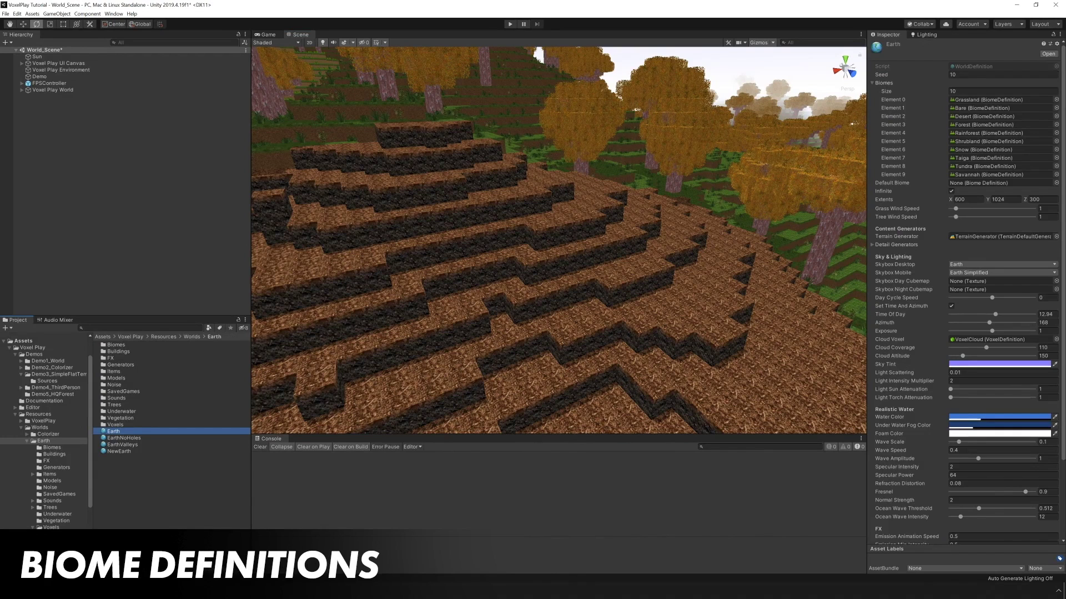
- Check the Biomes list of the Earth world definition and open the Grassland biome definition assigned to Element 0
left_click(966, 57)
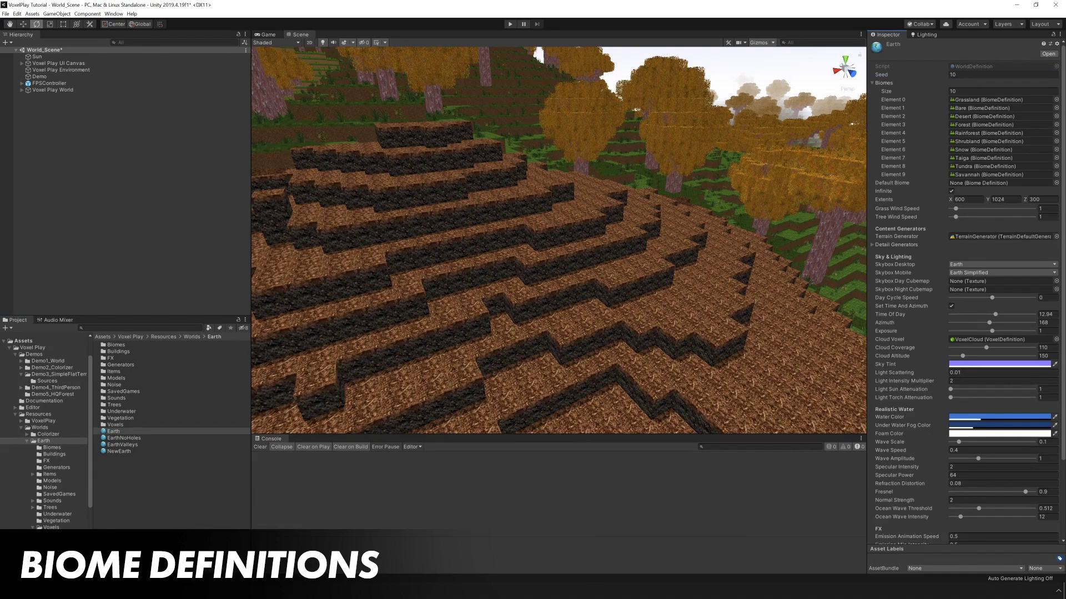
left_click(977, 91)
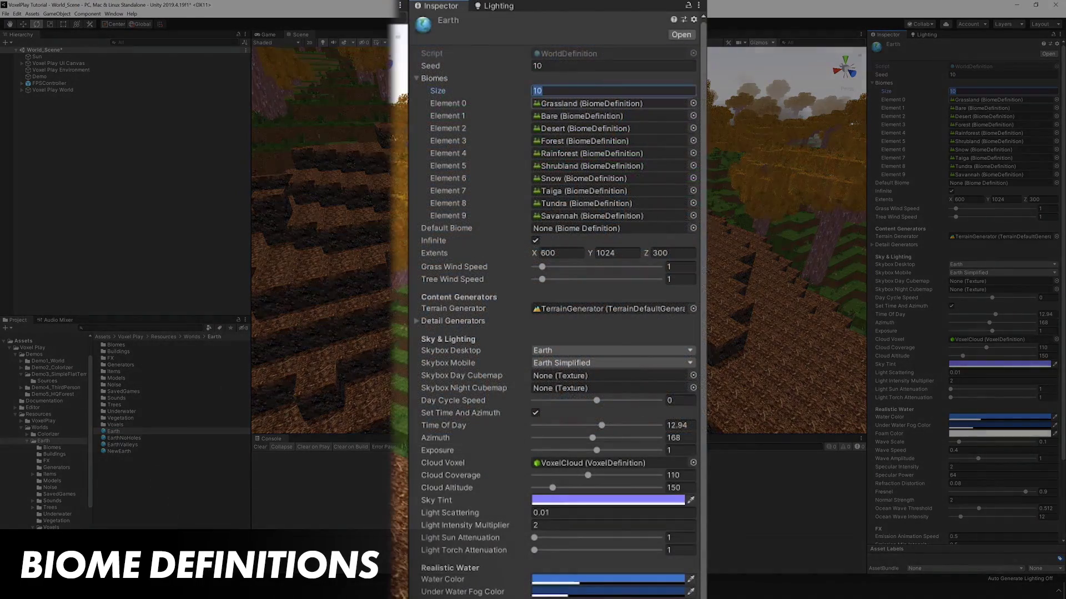
left_click(987, 100)
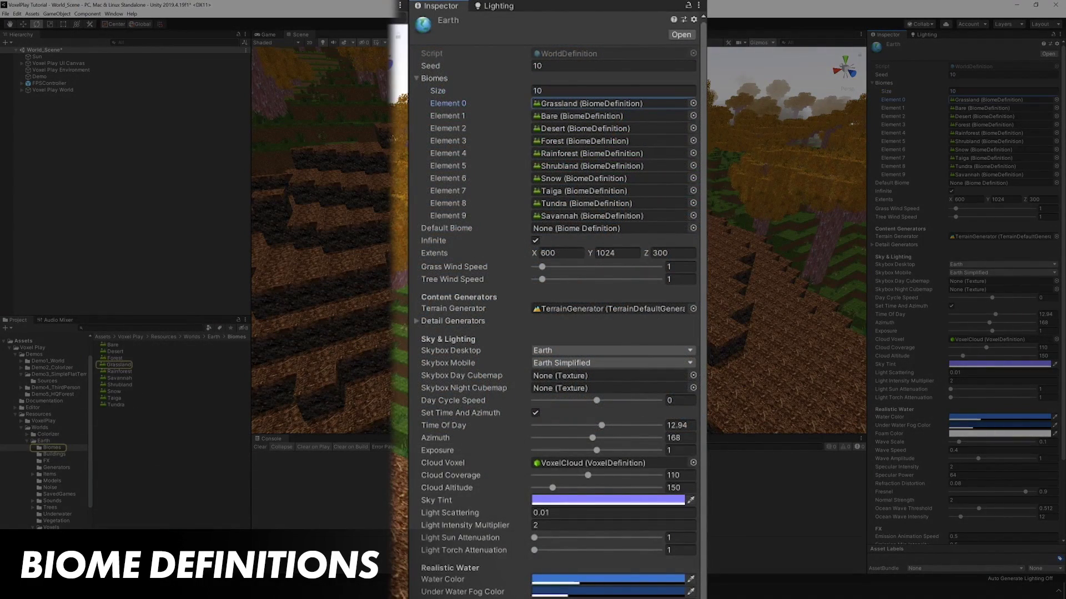
left_click(119, 364)
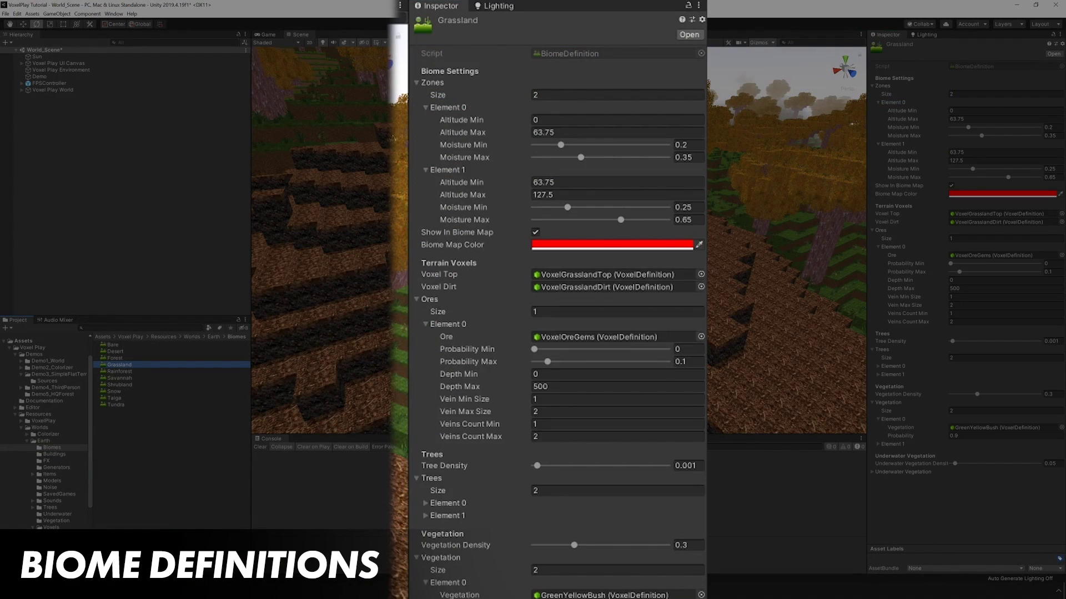
- Examine the minimum and maximum altitude and moisture settings of the Grassland biome's first zone
left_click(878, 102)
left_click(878, 102)
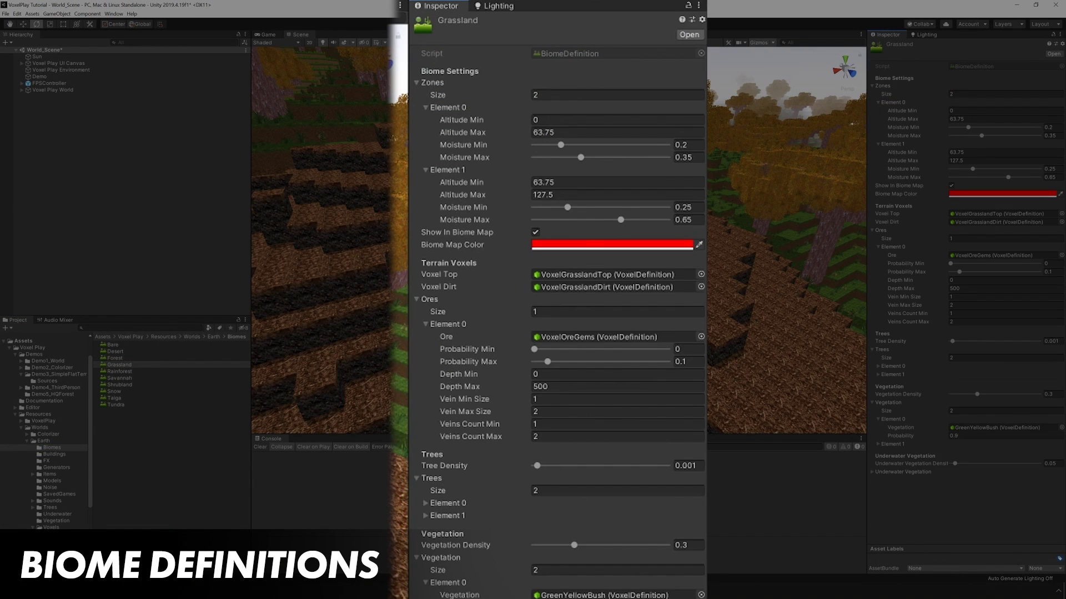
left_click(988, 110)
left_click(988, 119)
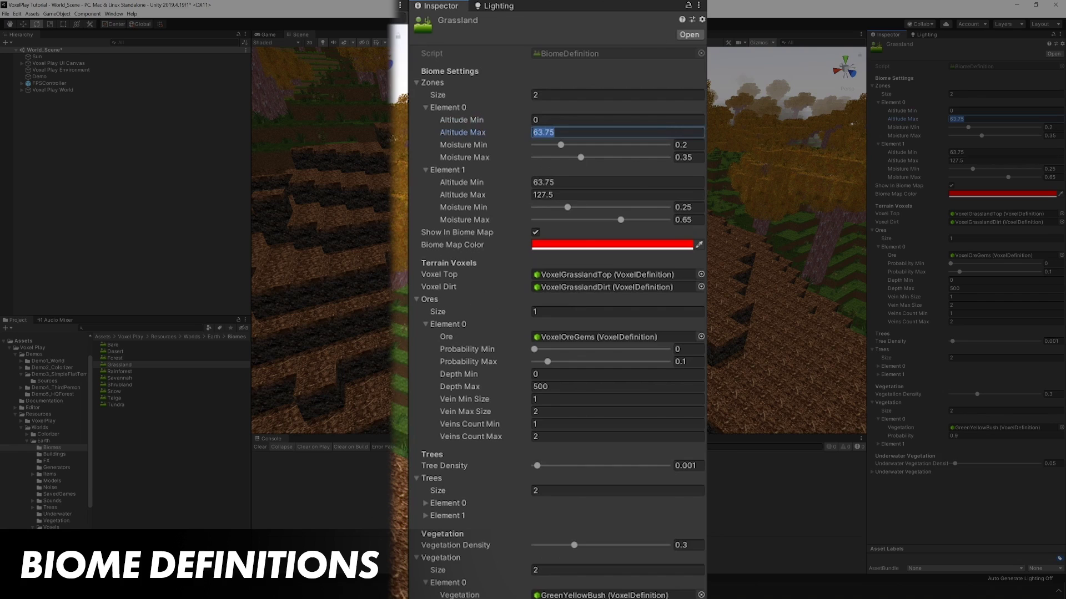
left_click(903, 127)
left_click(903, 135)
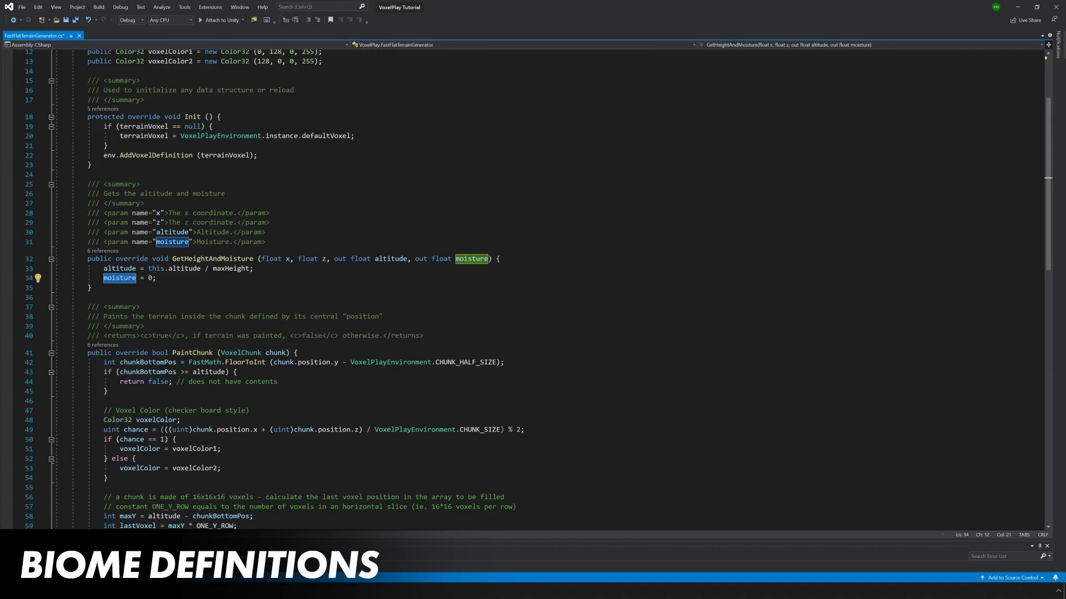
- Switch to Visual Studio and check where GetHeightAndMoisture sets the altitude and moisture used for choosing biomes
left_click_drag(172, 260, 254, 259)
left_click(156, 278)
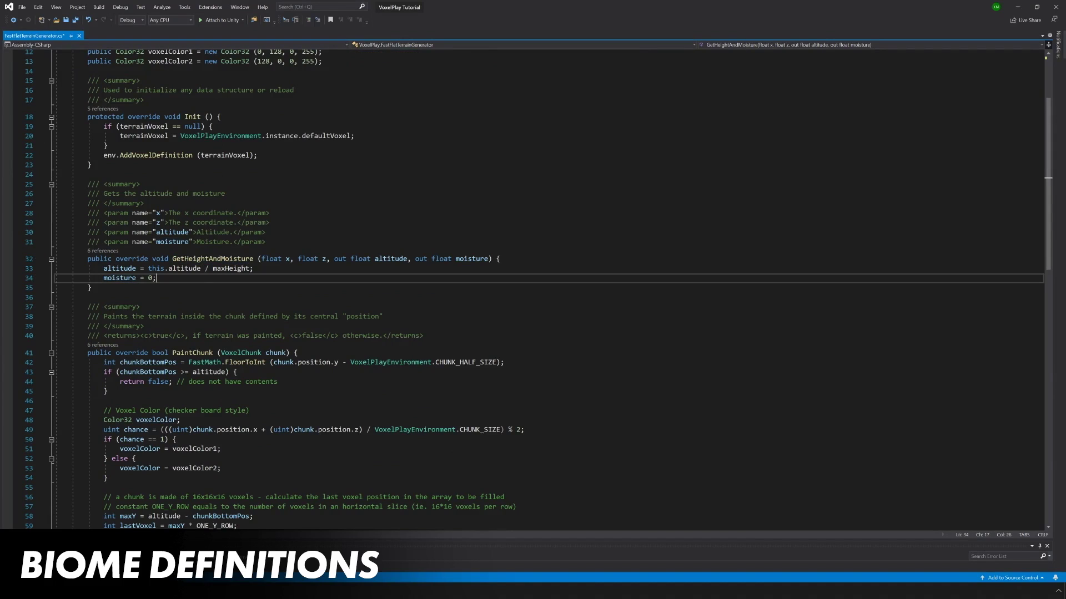
double_click(118, 269)
left_click(116, 278)
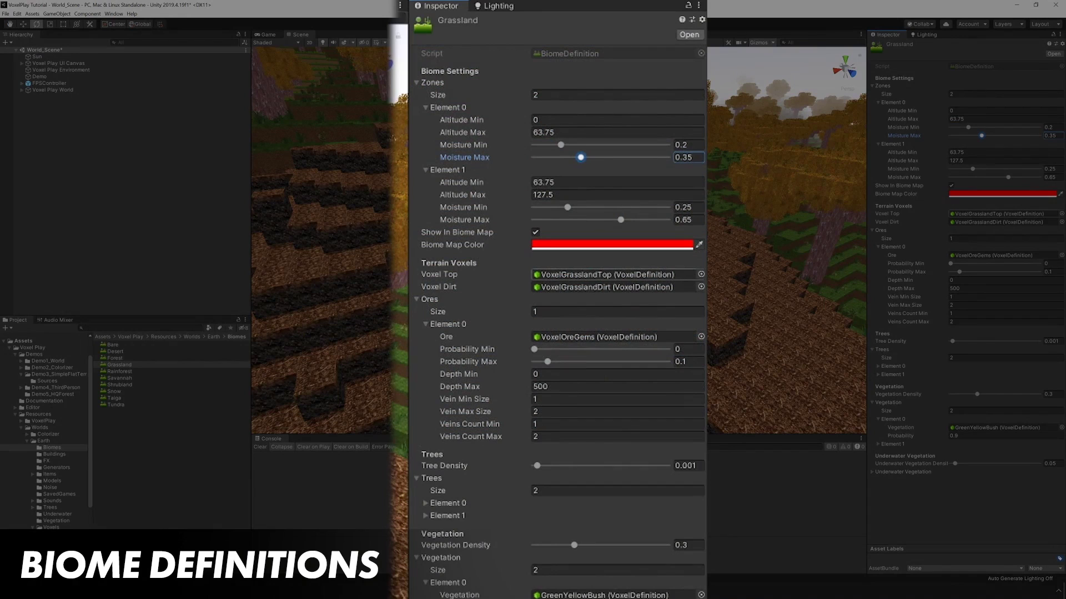
- Back in Unity, locate the voxel definitions assigned to the Grassland biome's Voxel Top and Voxel Dirt in the project files
left_click(999, 214)
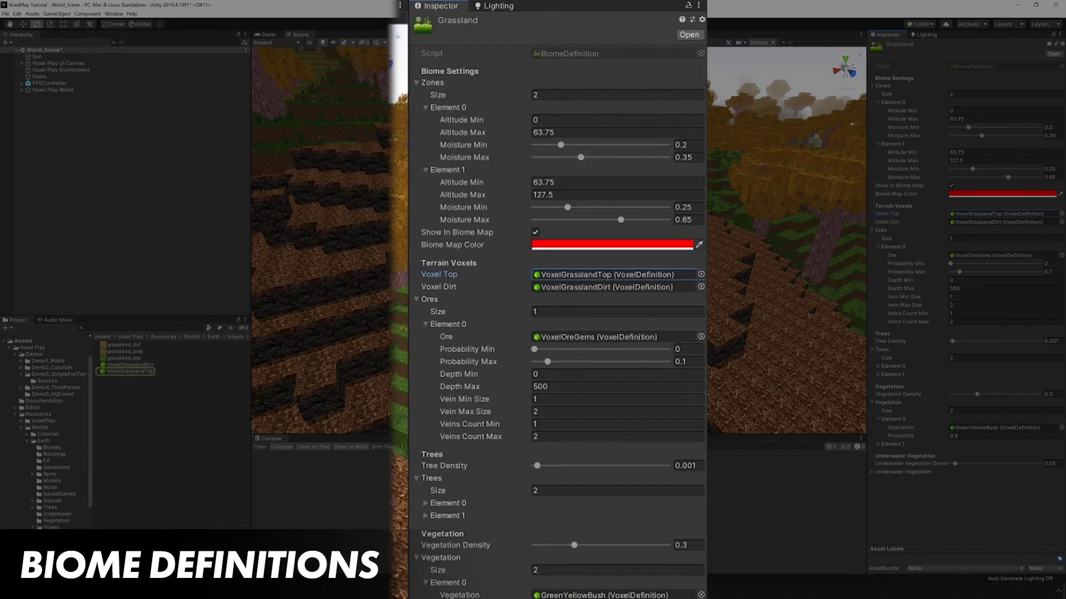
left_click(999, 222)
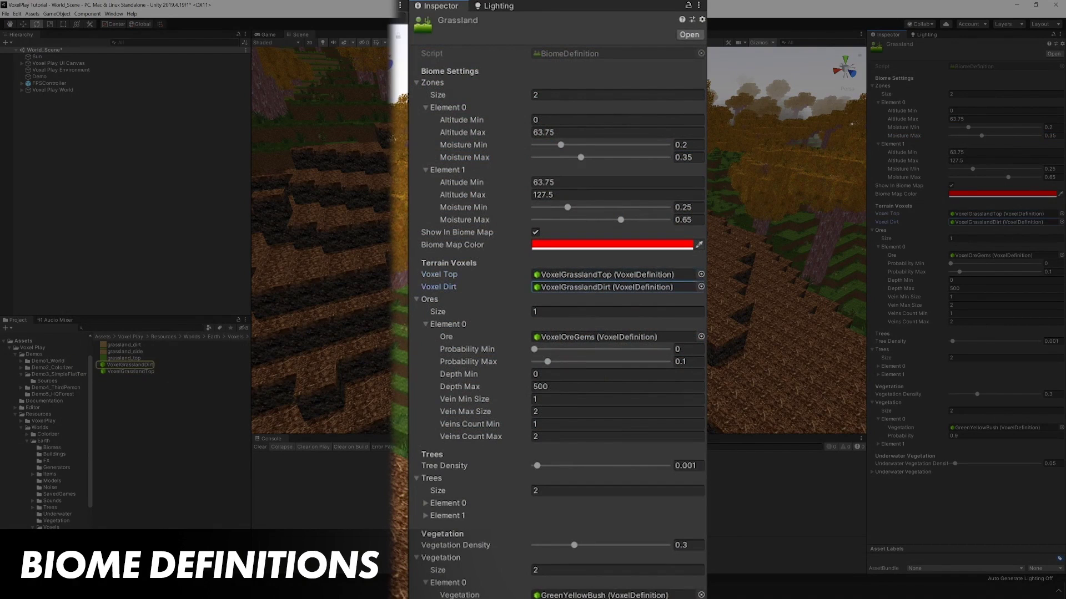
left_click(999, 214)
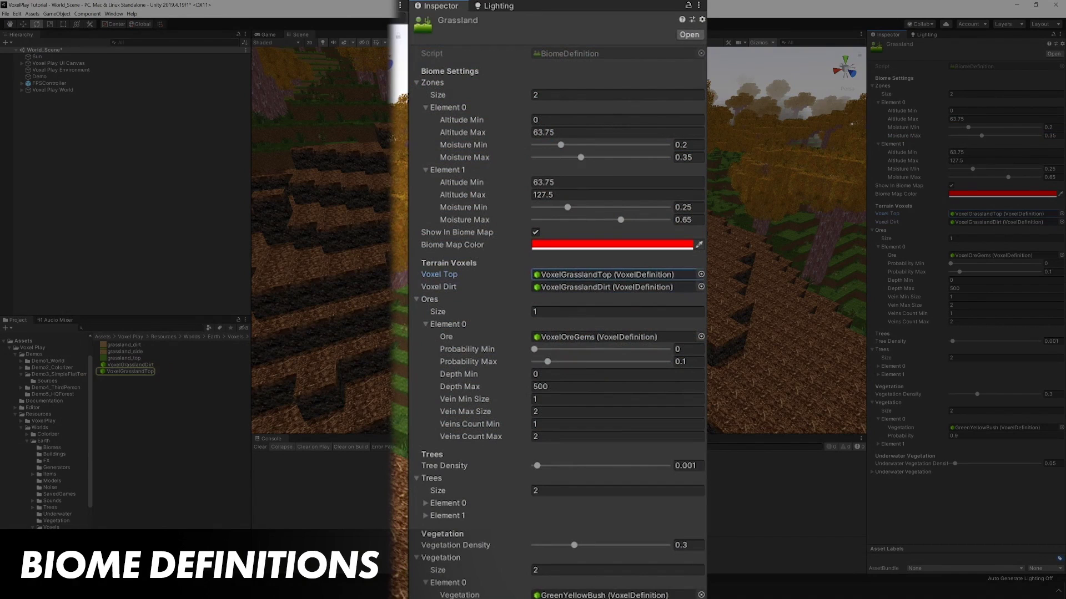
- Locate the voxel definitions assigned to the Grassland biome's Voxel Dirt and its first ore element in the project files
left_click(999, 222)
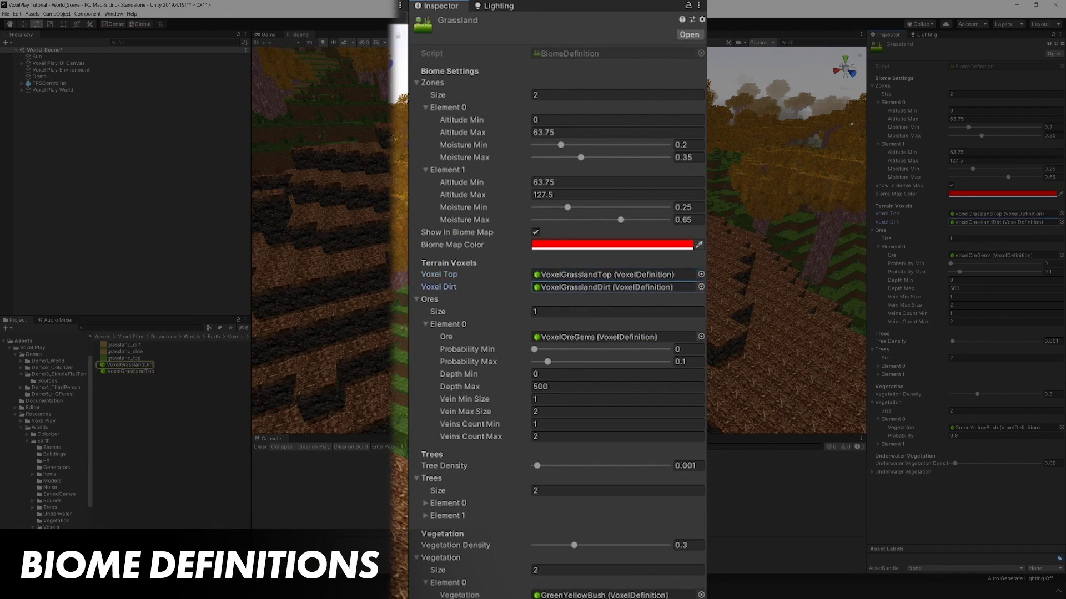
left_click(878, 247)
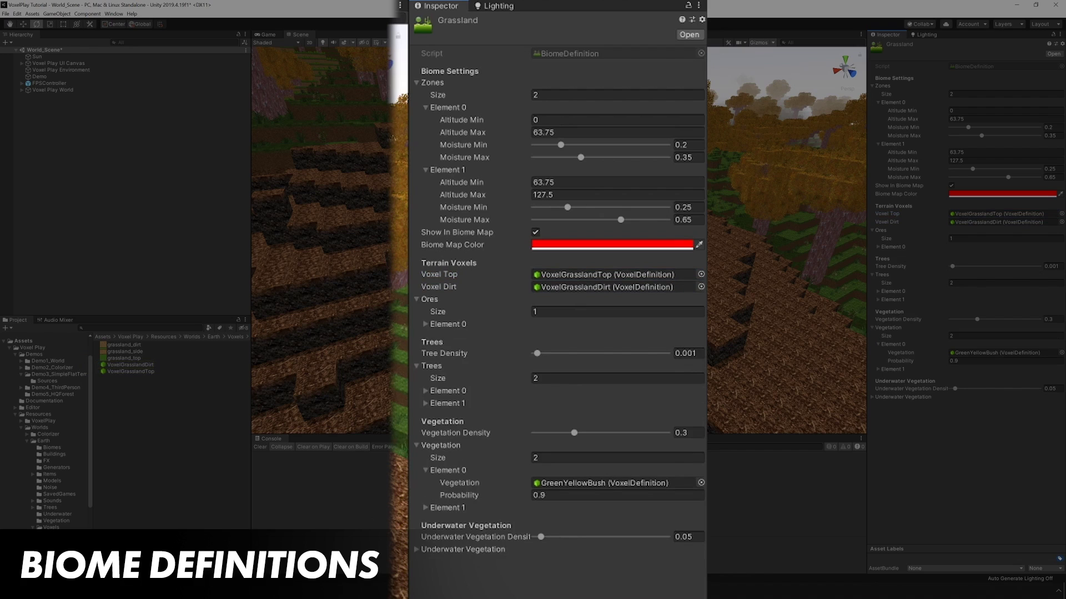
left_click(878, 247)
left_click(999, 255)
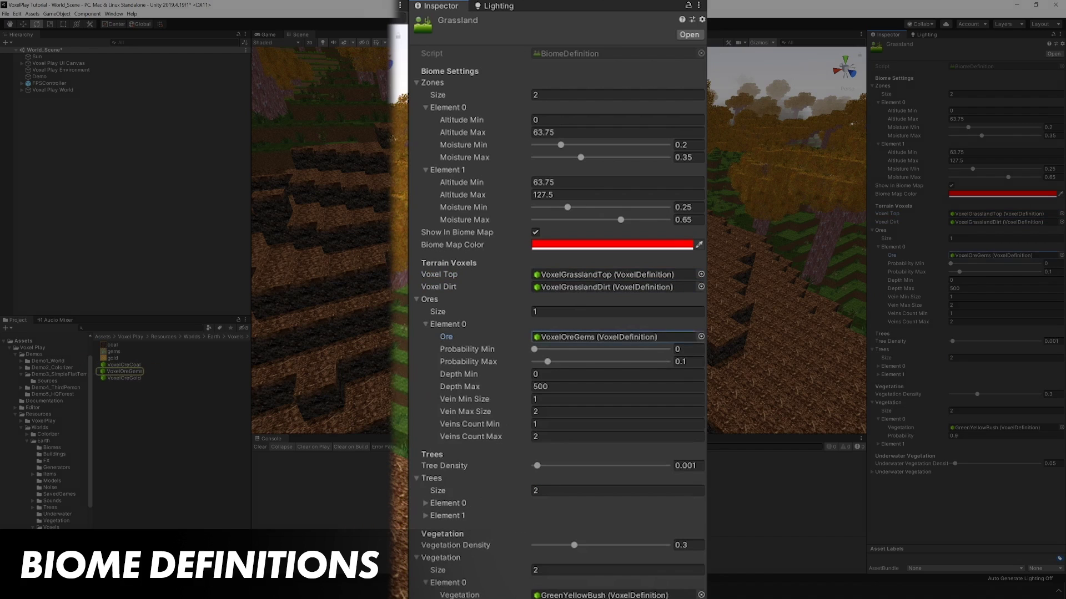
left_click(878, 247)
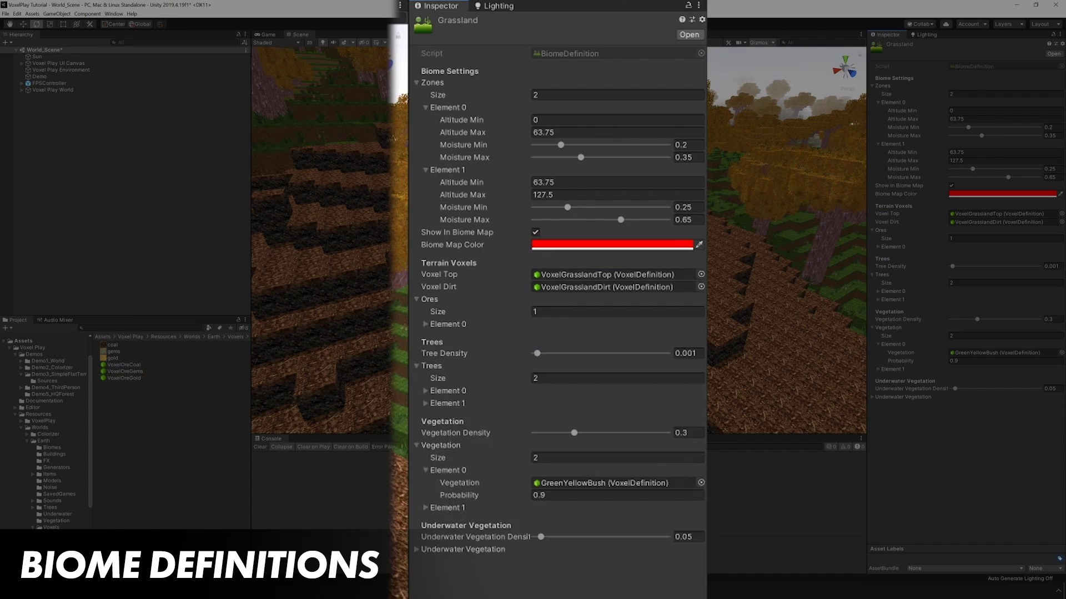
- Locate the TreeGrass1 model definition of the first tree and the GreenYellowBush definition of the first vegetation element
left_click(878, 291)
left_click(993, 300)
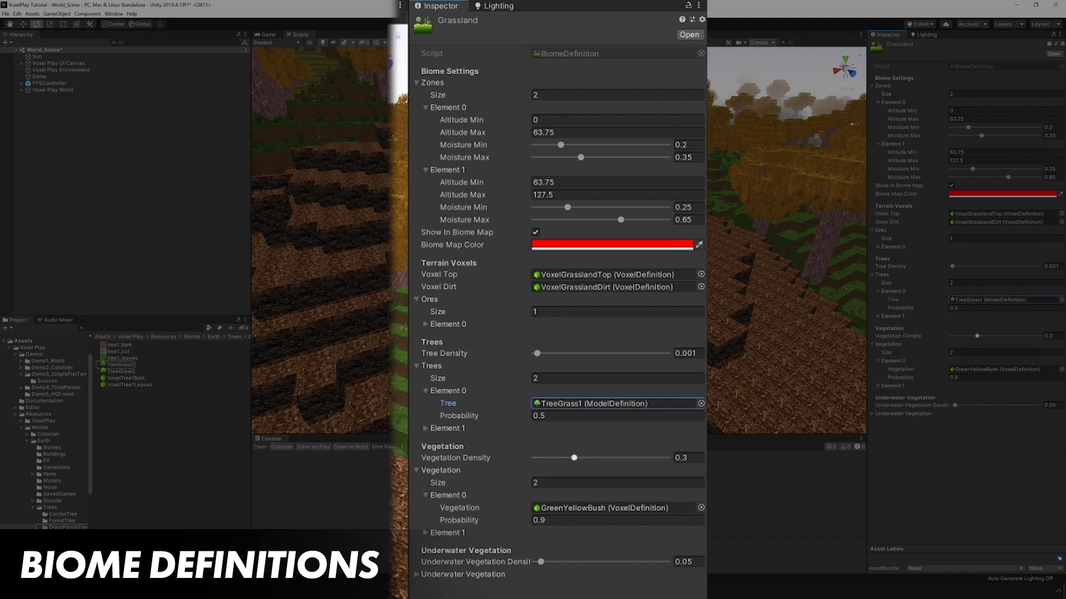
left_click(997, 370)
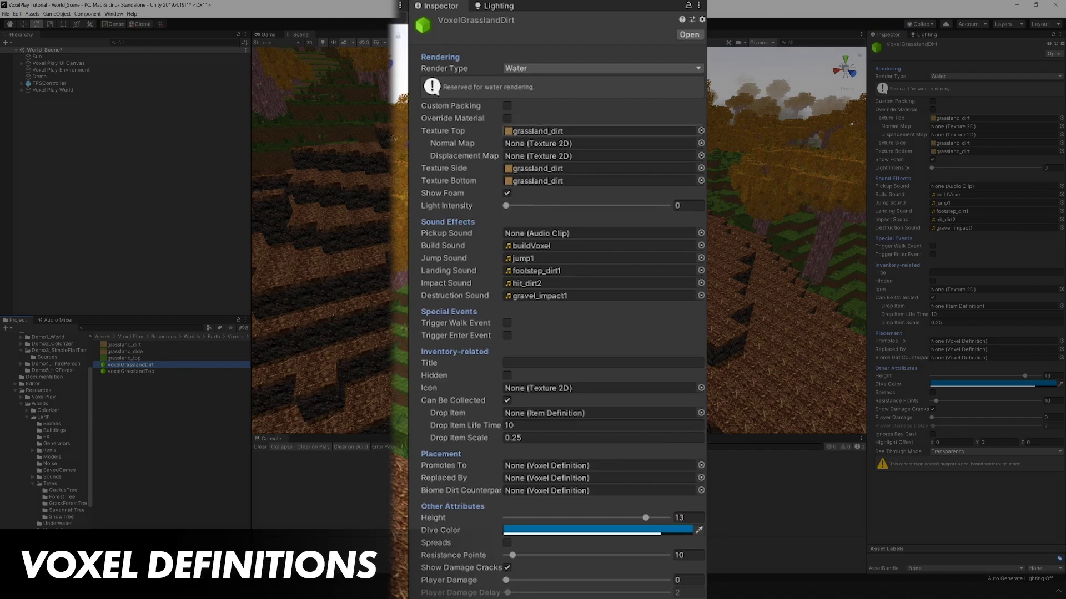
- Set the VoxelGrasslandDirt definition's Render Type to Opaque 3 Textures (with ambient occlusion) and review the other available types
left_click(996, 77)
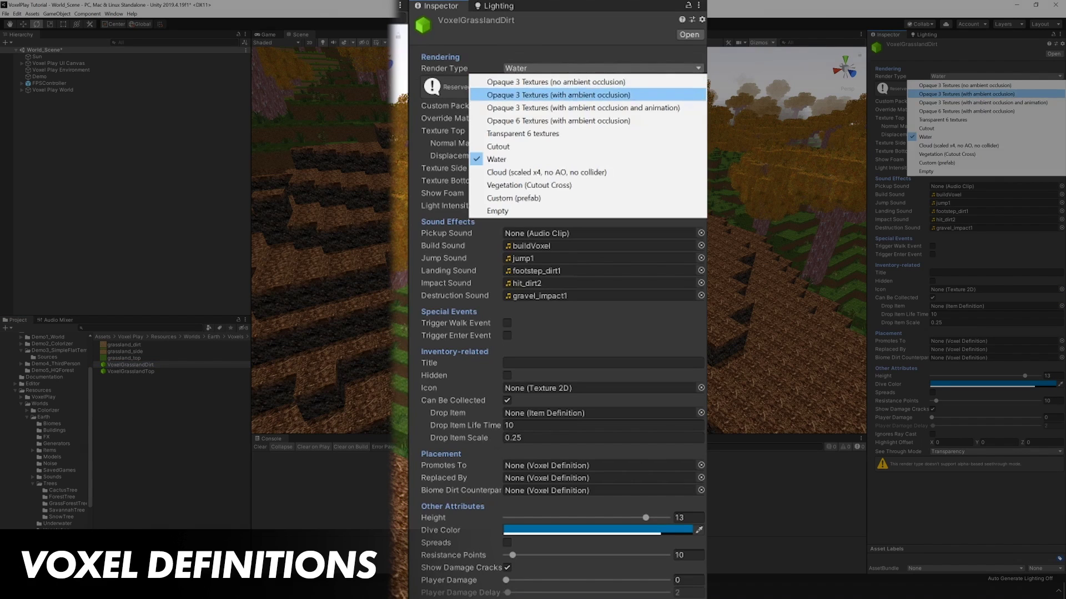
left_click(966, 93)
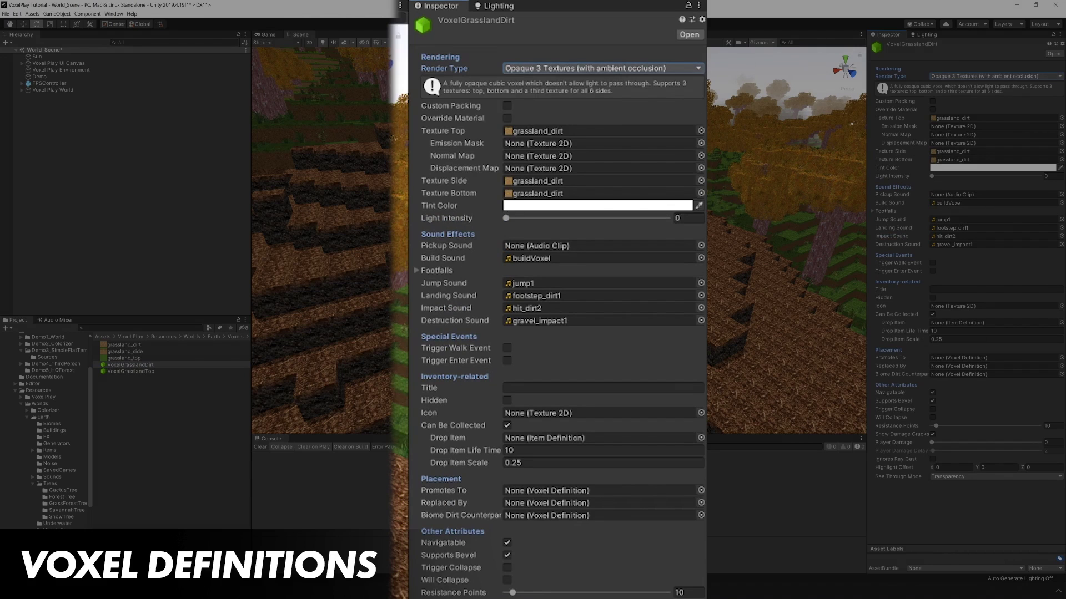
left_click(602, 68)
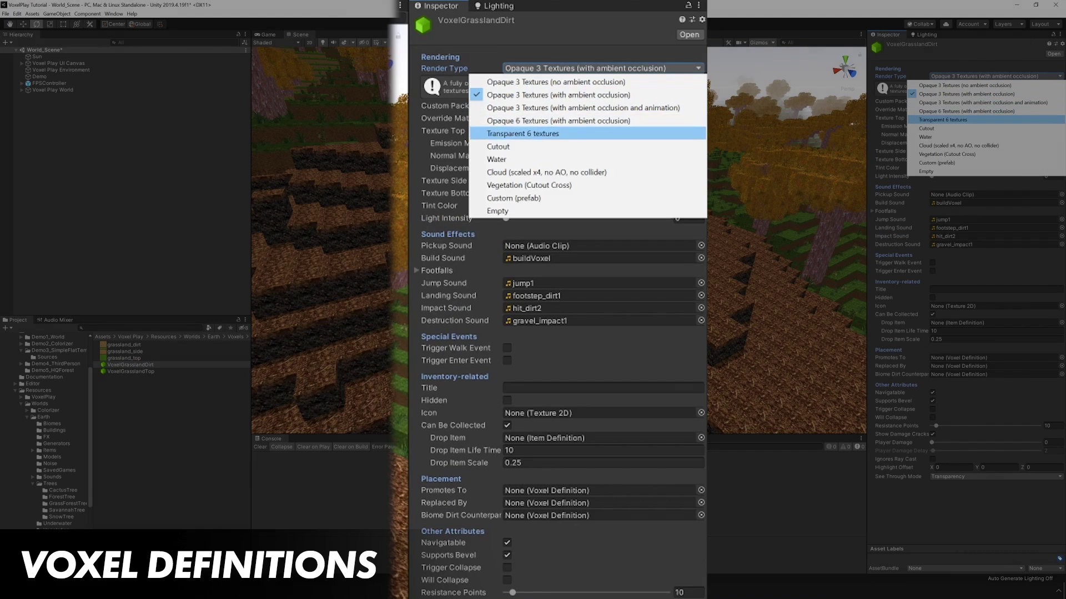
key("Escape")
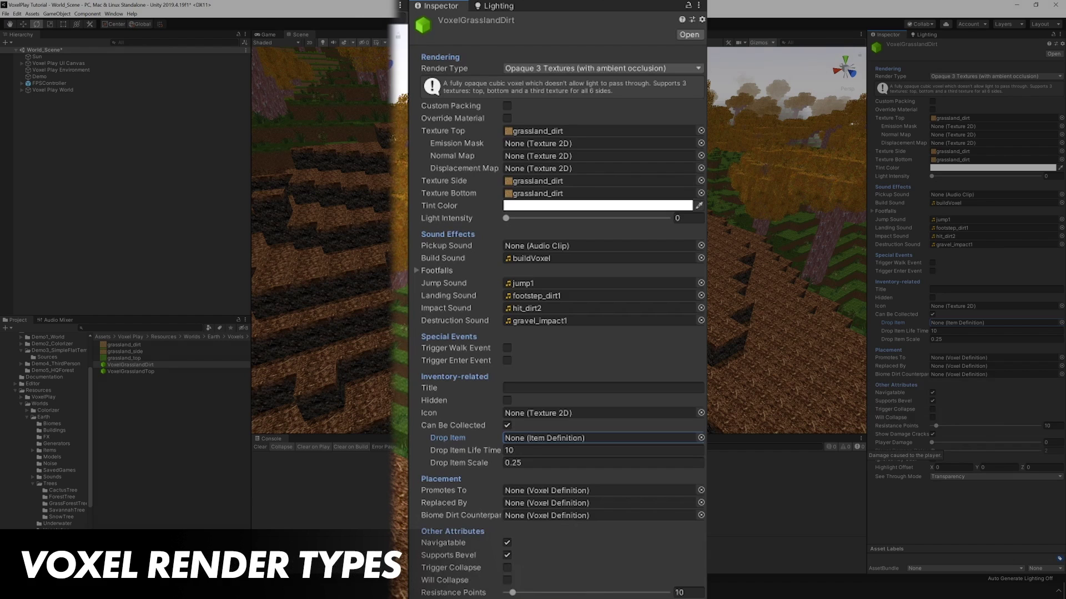
- Compare the VoxelGrasslandDirt texture settings under the Opaque 6 Textures (with ambient occlusion) and Transparent 6 textures render types
left_click(996, 76)
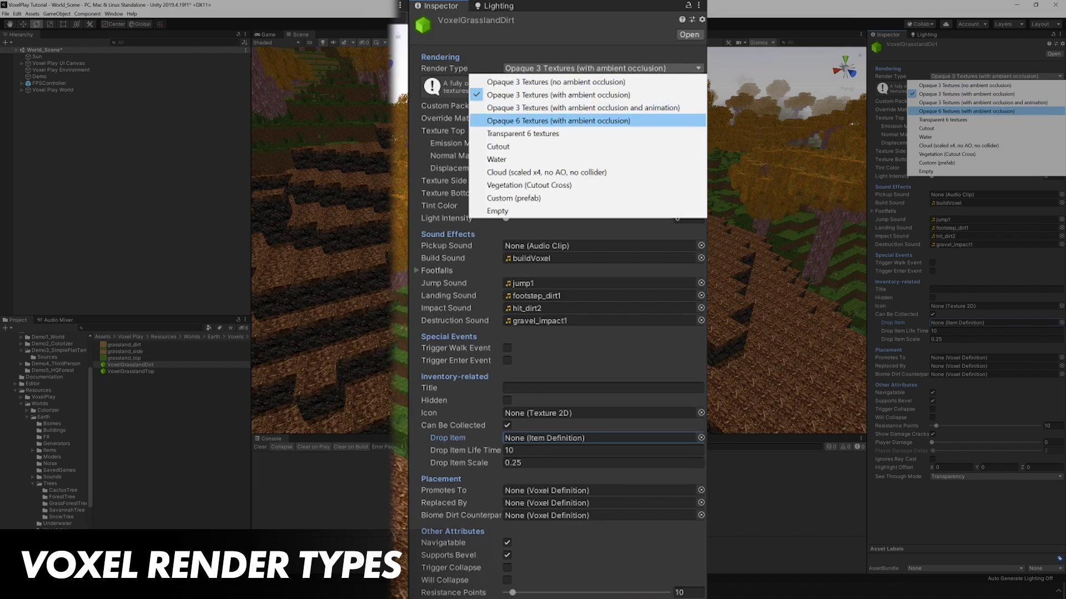
left_click(966, 119)
left_click(976, 76)
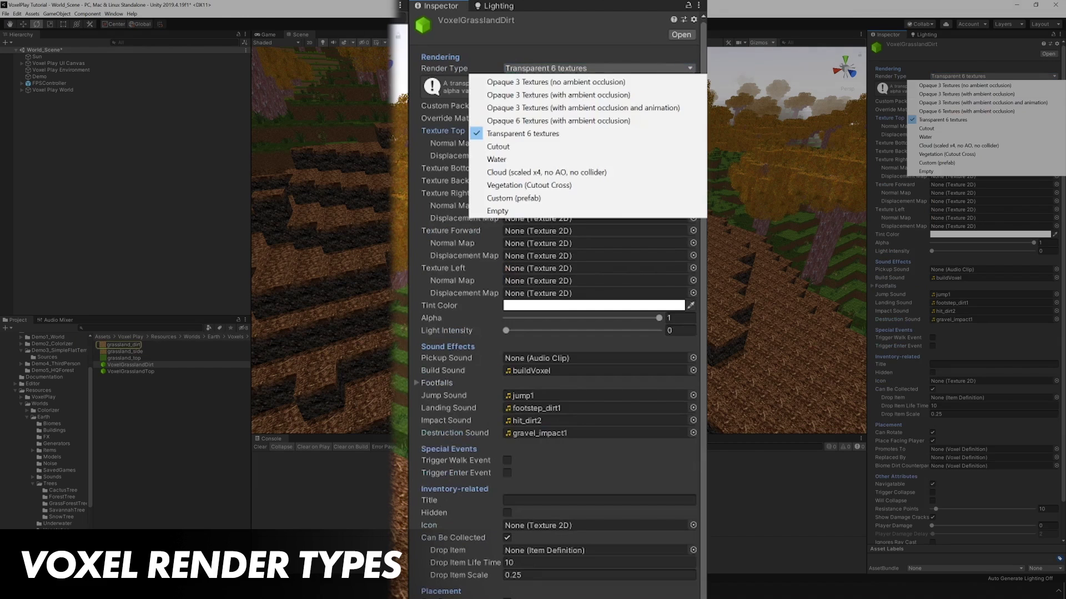
left_click(966, 112)
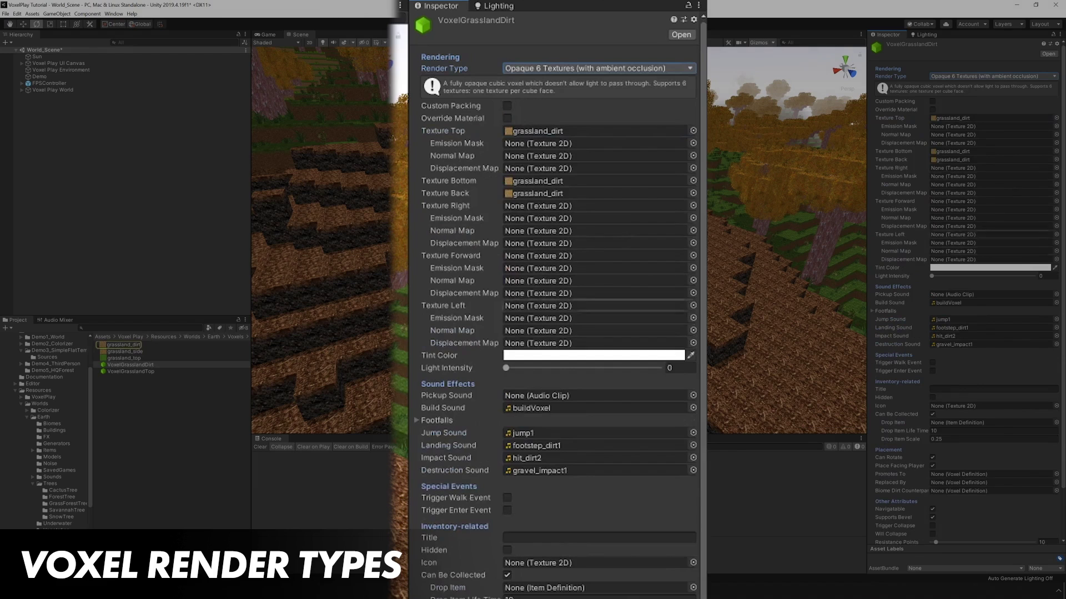
left_click(600, 68)
left_click(523, 133)
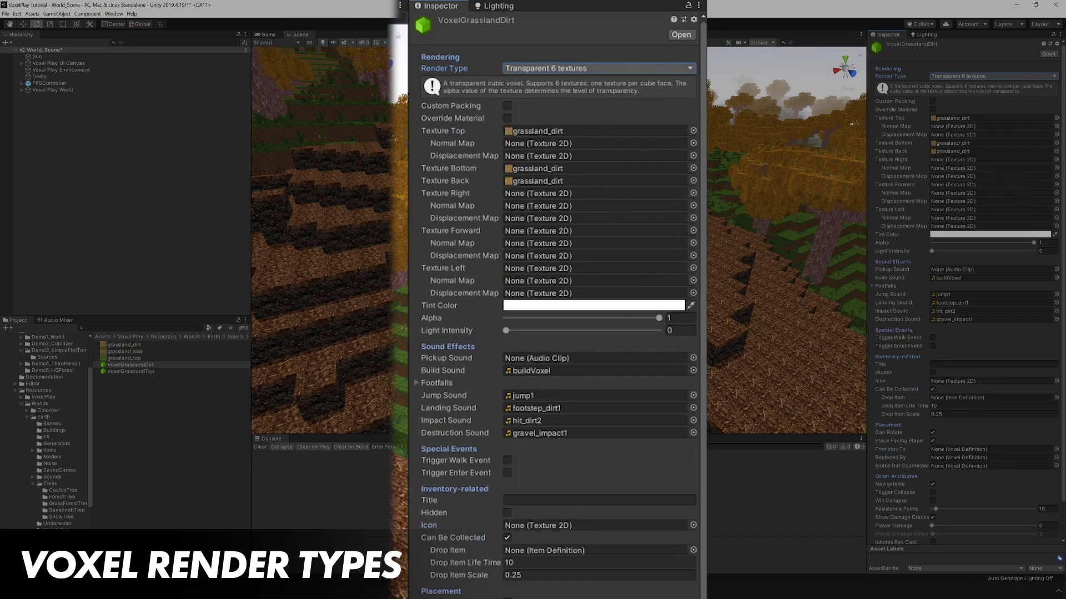
- Try the Cutout, Water and Cloud (scaled x4, no AO, no collider) render types on VoxelGrasslandDirt
left_click(600, 67)
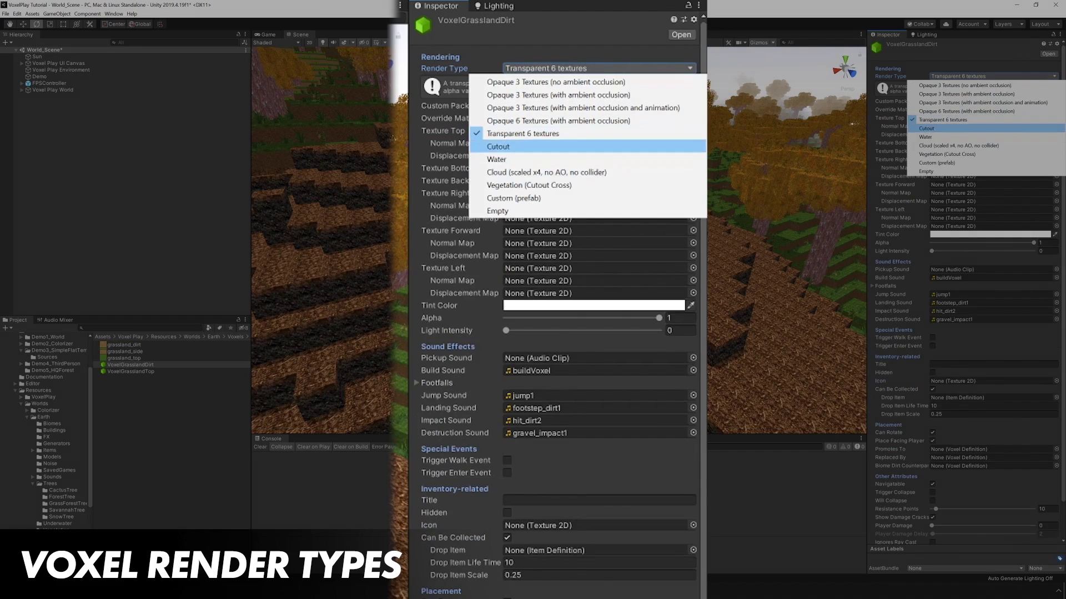
left_click(523, 146)
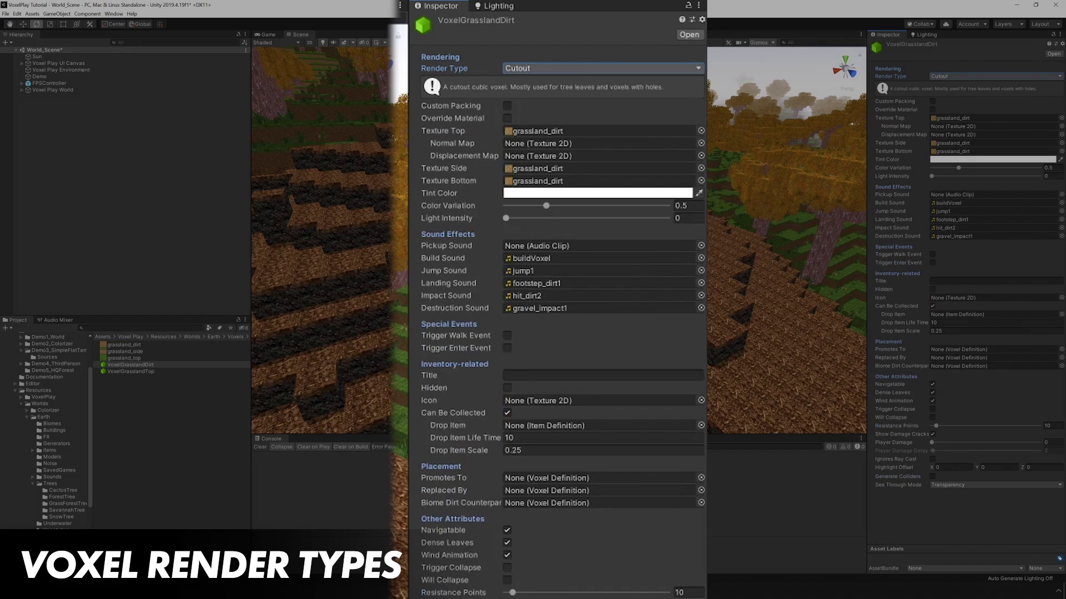
left_click(599, 68)
left_click(522, 159)
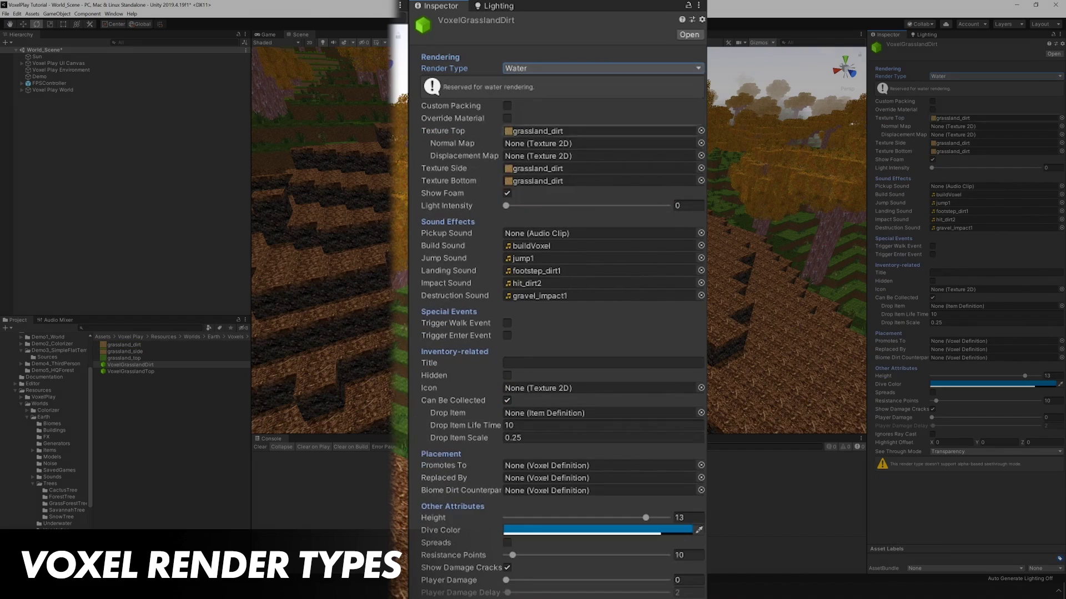
left_click(599, 68)
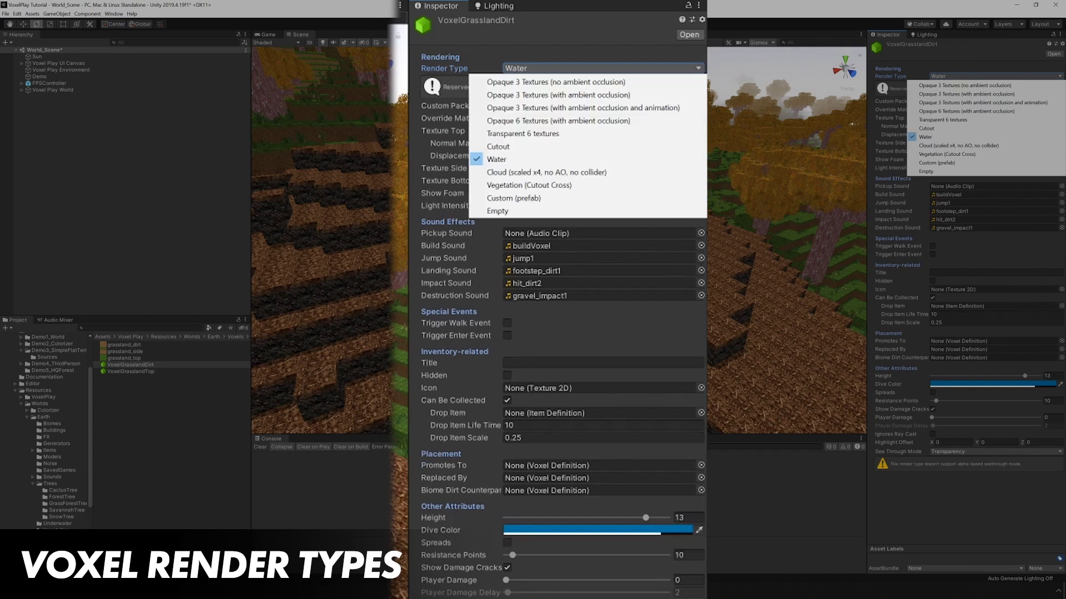
left_click(533, 169)
- Try the Vegetation (Cutout Cross), Custom (prefab) and Empty render types on VoxelGrasslandDirt
left_click(600, 67)
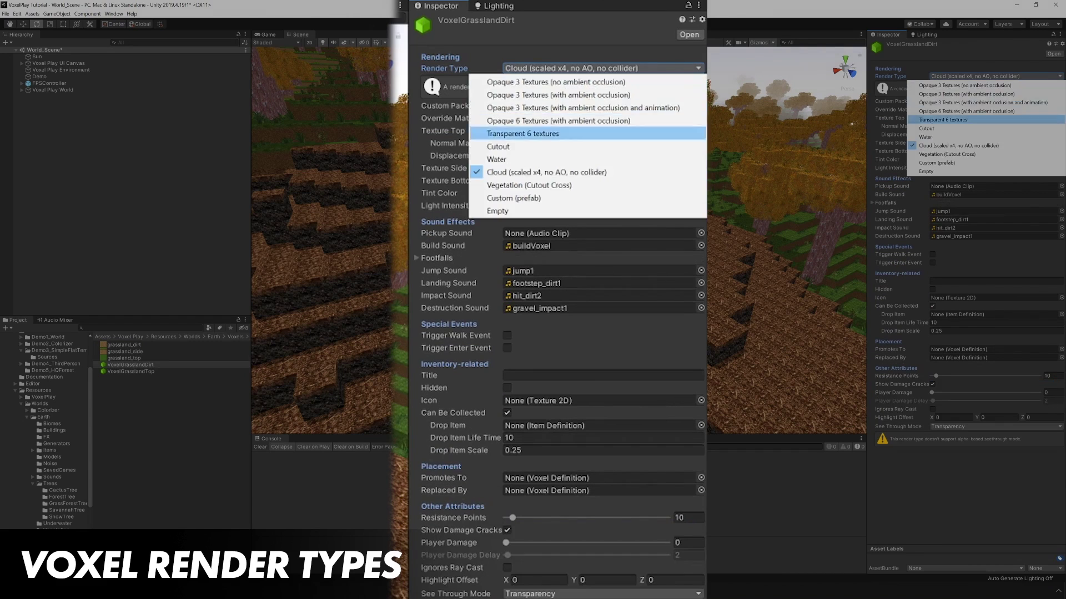
left_click(533, 179)
left_click(600, 67)
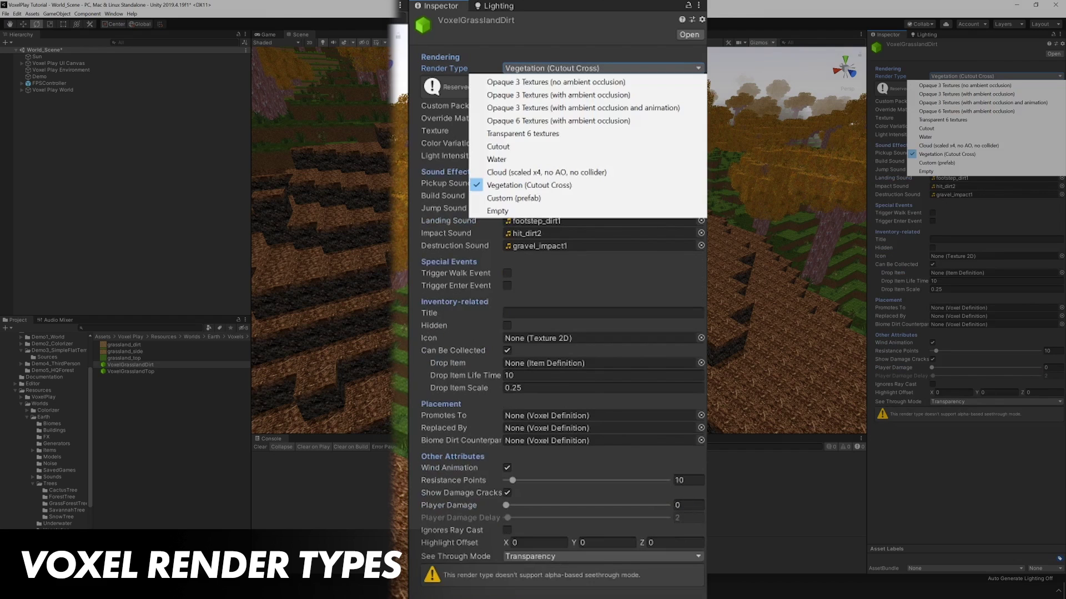
left_click(533, 191)
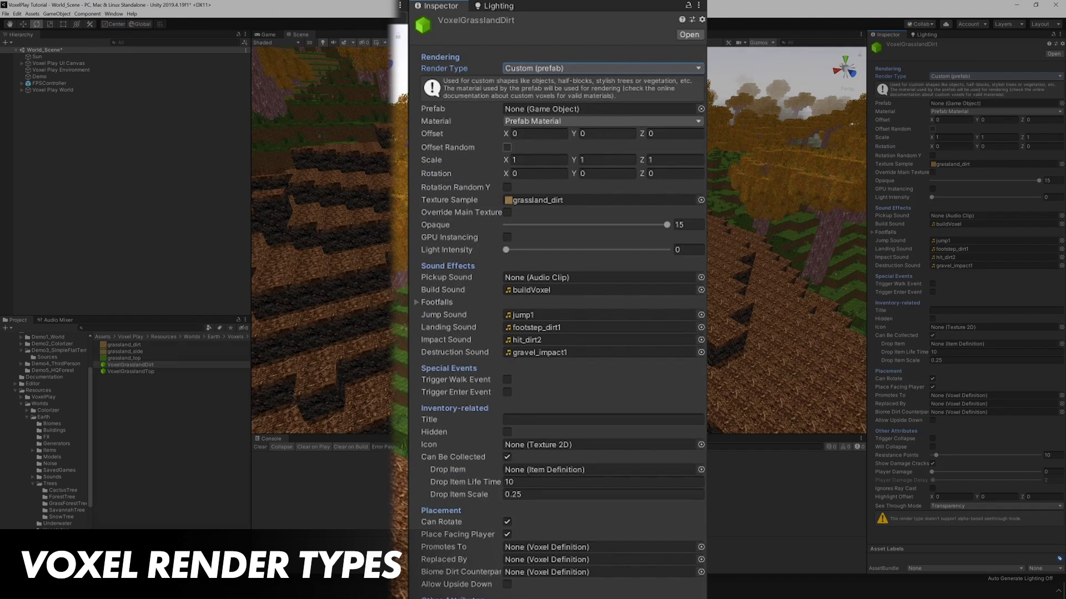
left_click(600, 68)
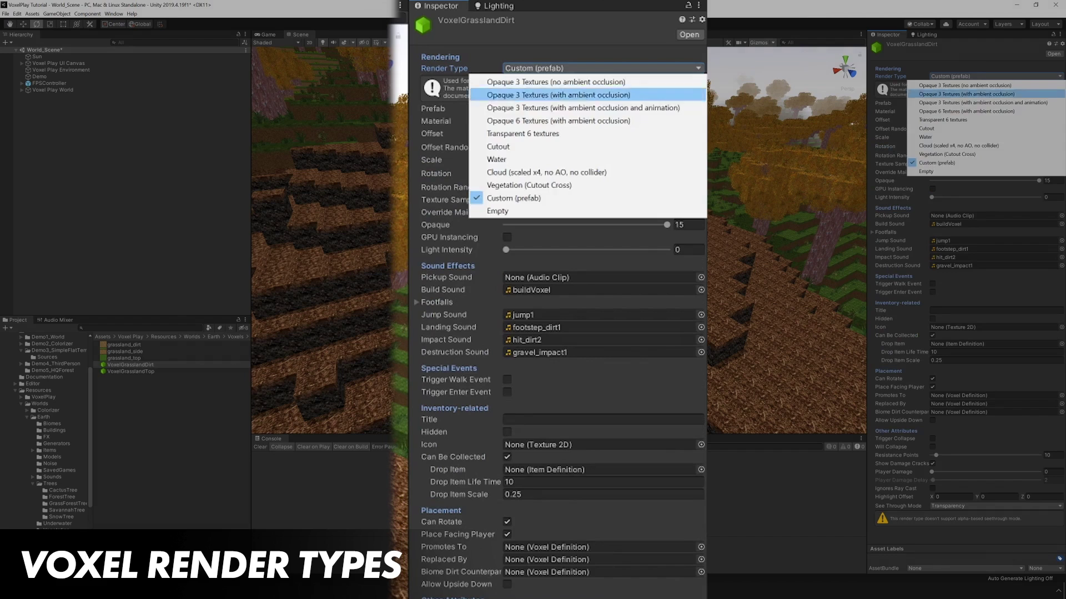
left_click(533, 207)
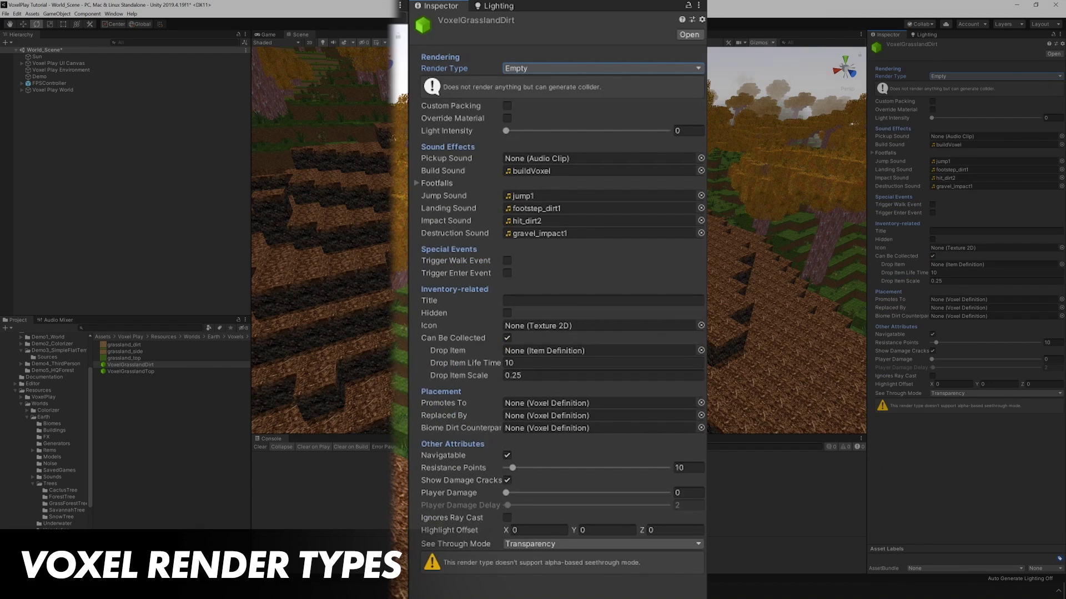
- Return the VoxelGrasslandDirt Render Type to Opaque 3 Textures (with ambient occlusion)
left_click(995, 76)
left_click(966, 84)
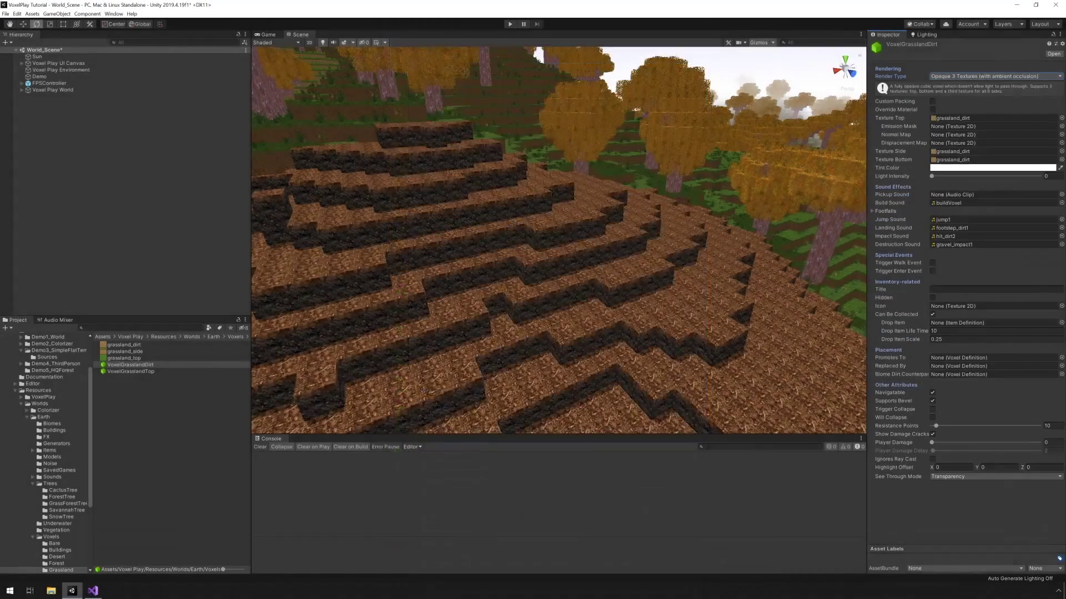
- Examine the generated terrain in the Scene view from several viewpoints, looking over the grass hills, trees, dirt and sand areas
scroll(559, 240, "down", 8)
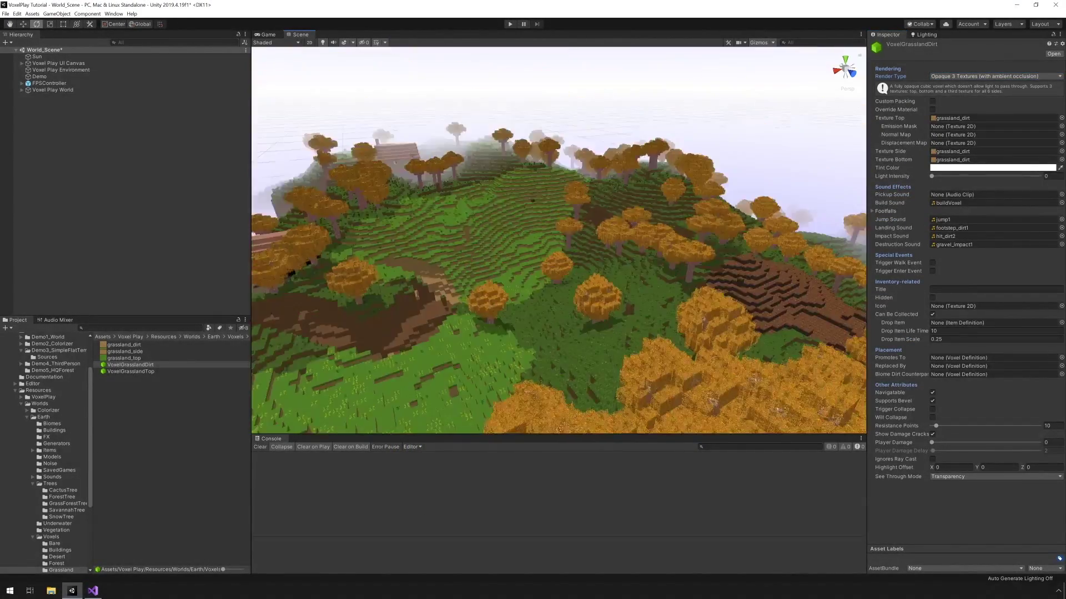
scroll(558, 240, "up", 10)
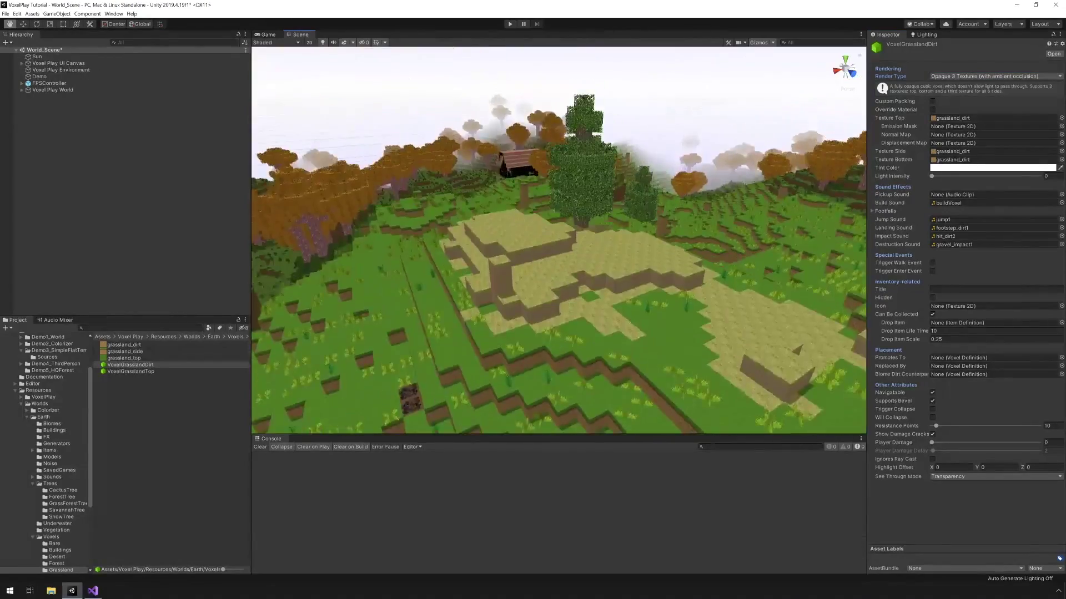
middle_click_drag(583, 222, 476, 238)
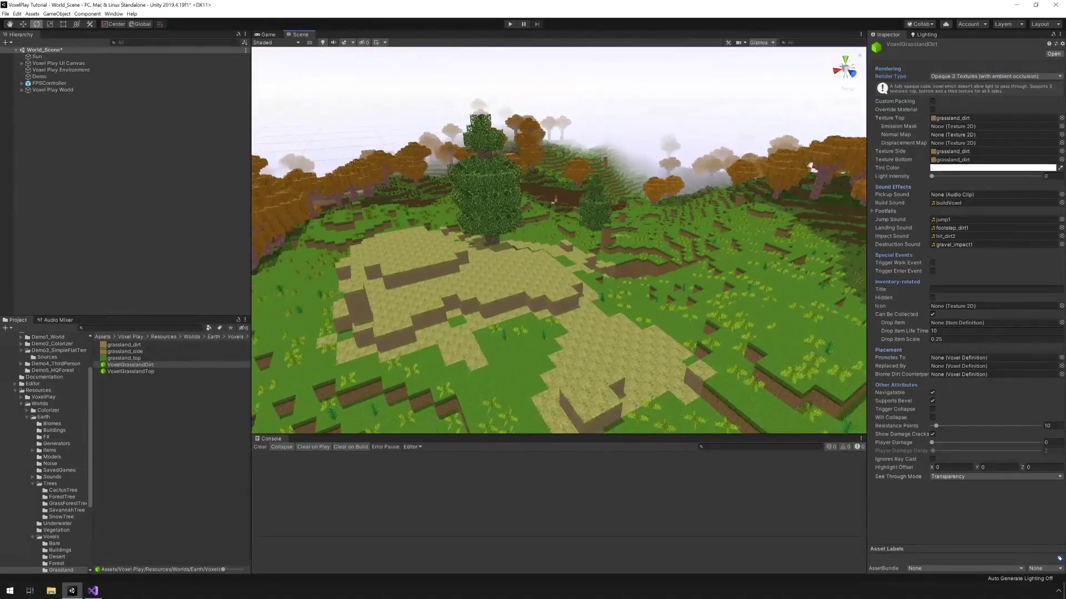
scroll(558, 240, "up", 5)
middle_click_drag(489, 183, 421, 288)
scroll(446, 244, "up", 4)
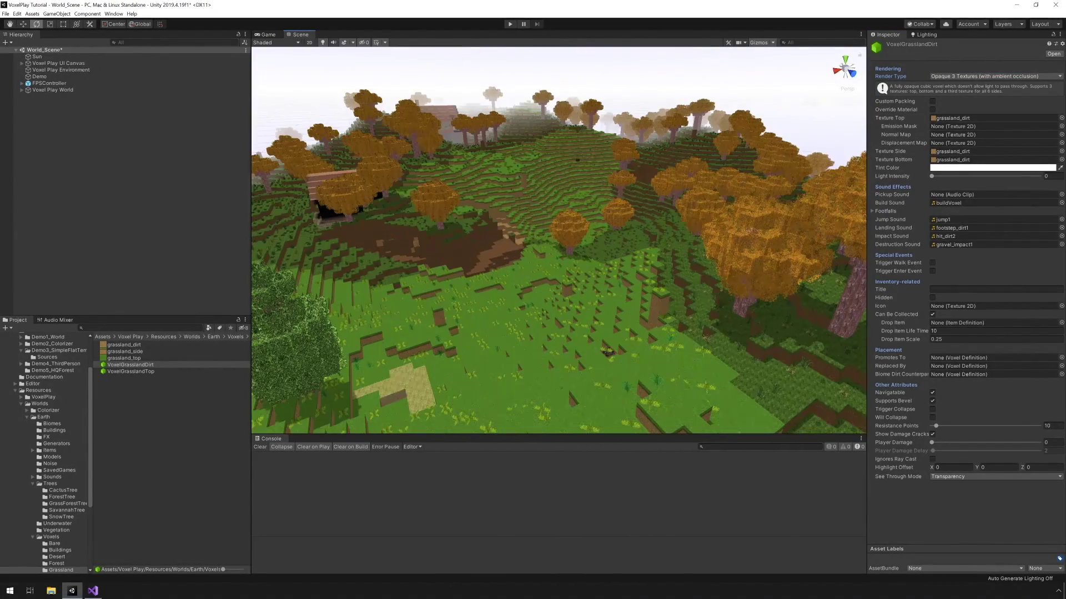
scroll(446, 245, "up", 3)
middle_click_drag(411, 244, 436, 274)
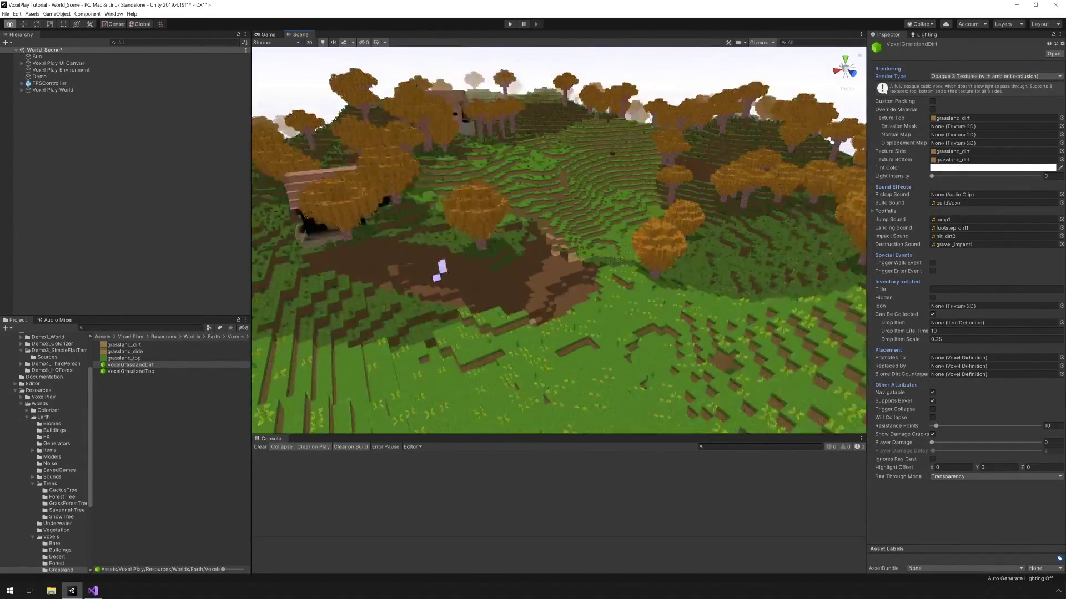
scroll(436, 274, "up", 4)
right_click_drag(436, 274, 389, 267)
middle_click_drag(388, 266, 394, 328)
middle_click_drag(666, 239, 294, 222)
scroll(558, 240, "up", 3)
middle_click_drag(558, 240, 610, 167)
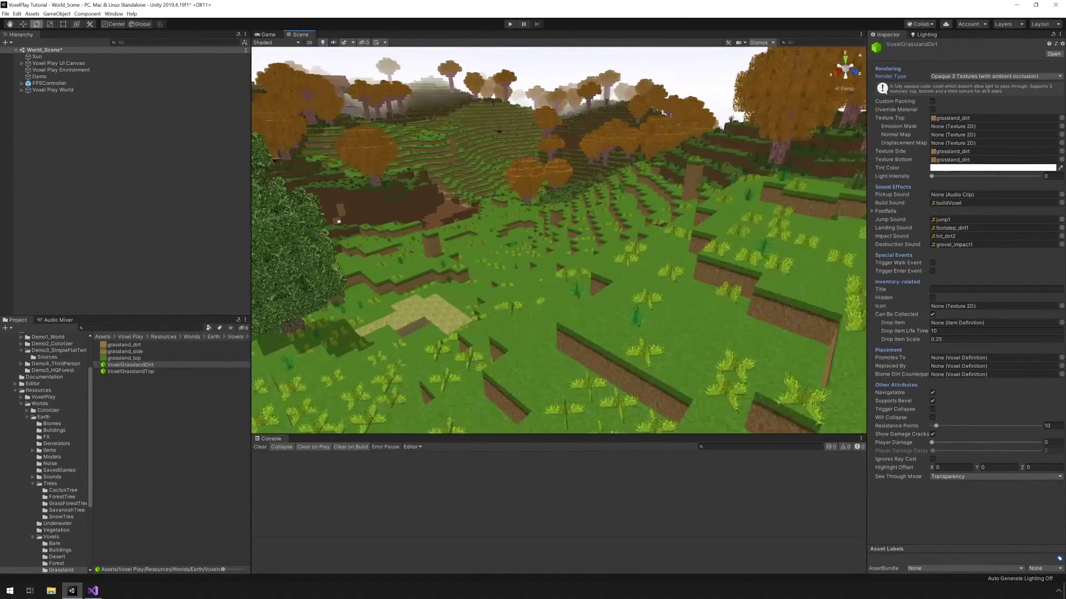
key("q")
scroll(559, 239, "up", 3)
middle_click_drag(499, 194, 571, 338)
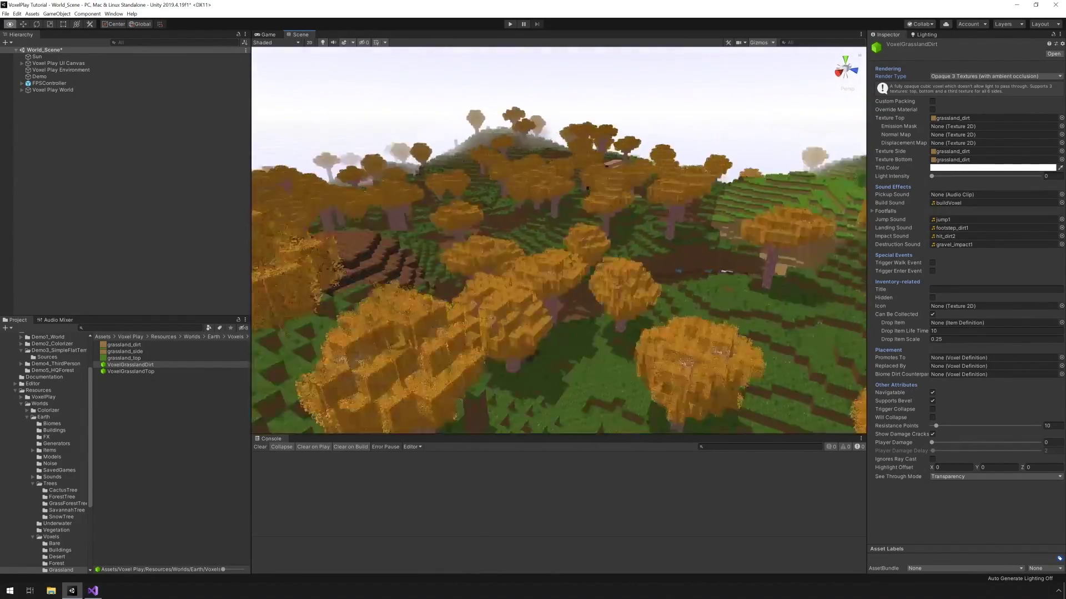
middle_click_drag(694, 183, 538, 278)
scroll(559, 240, "up", 6)
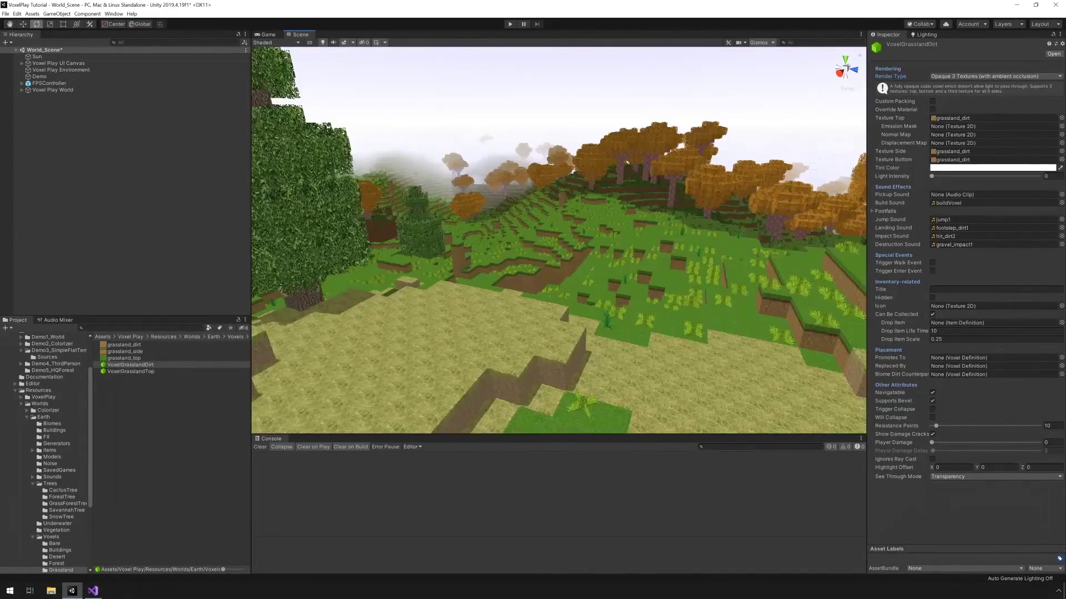